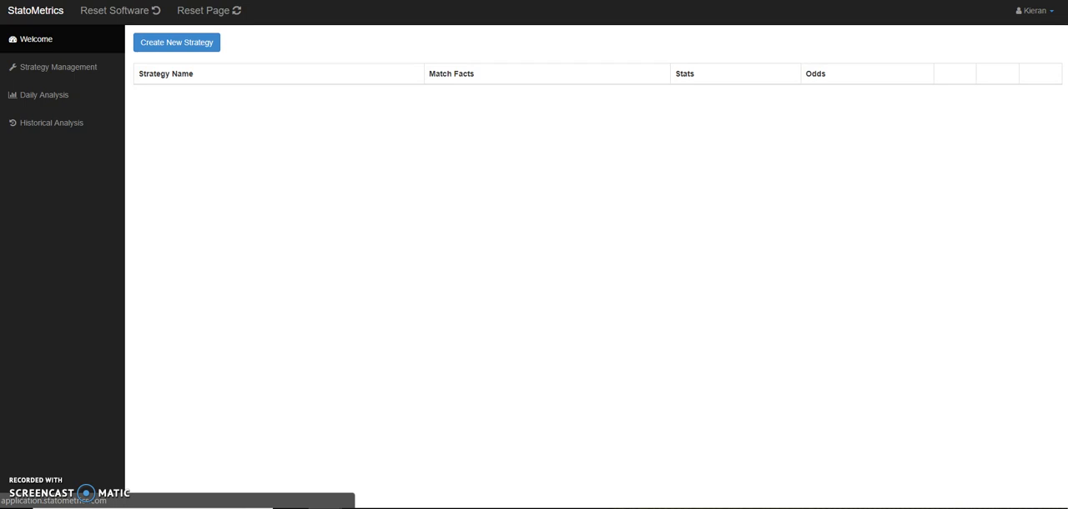
- Start creating a new strategy
left_click(46, 73)
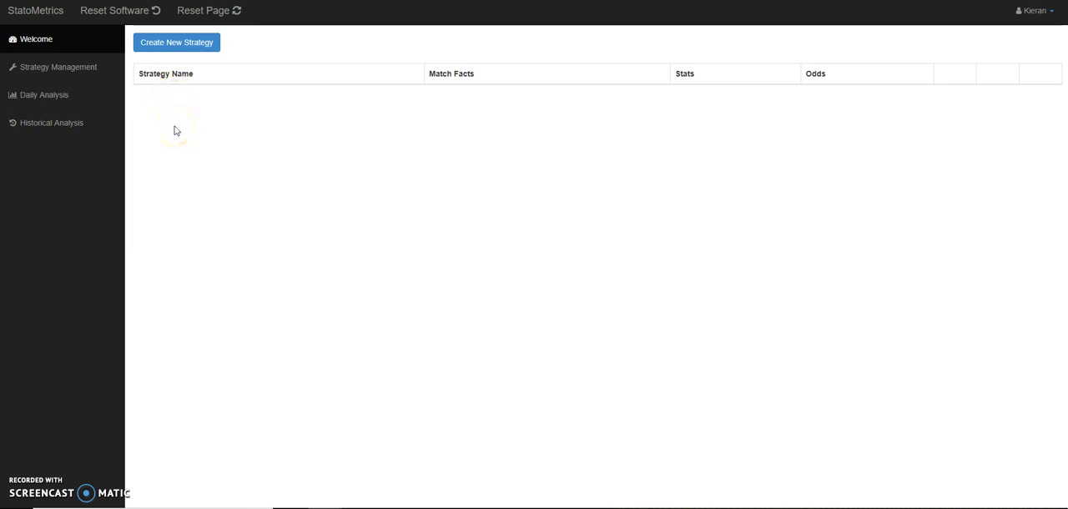
left_click(183, 47)
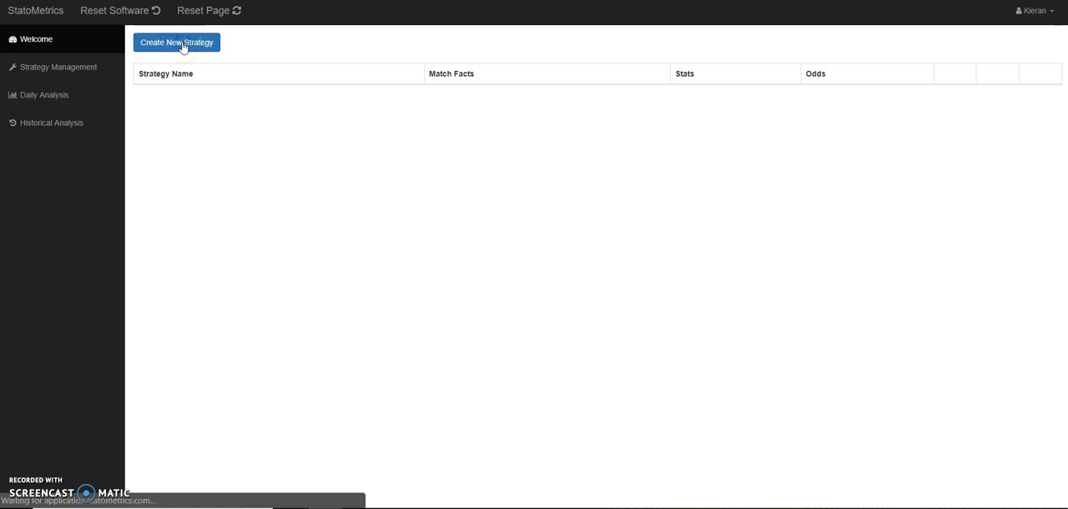
left_click(426, 89)
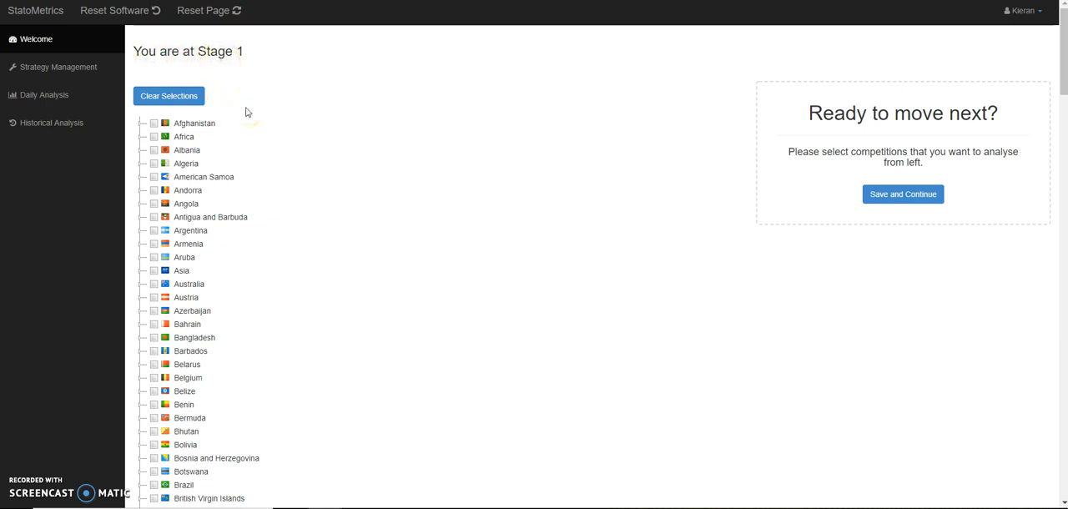
- Look through the competitions listed under Africa and collapse the group again
left_click(139, 125)
left_click(140, 125)
left_click(139, 136)
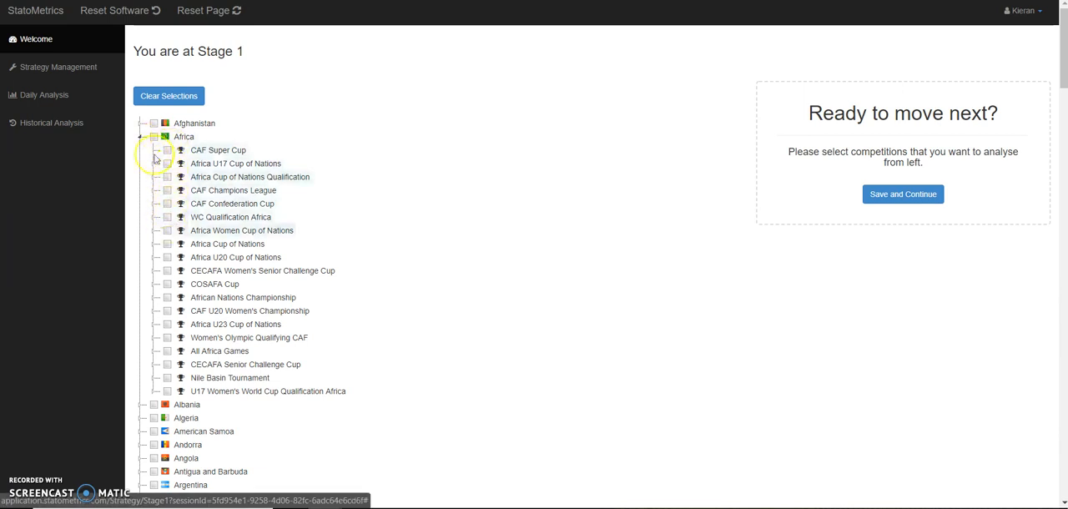
left_click(141, 139)
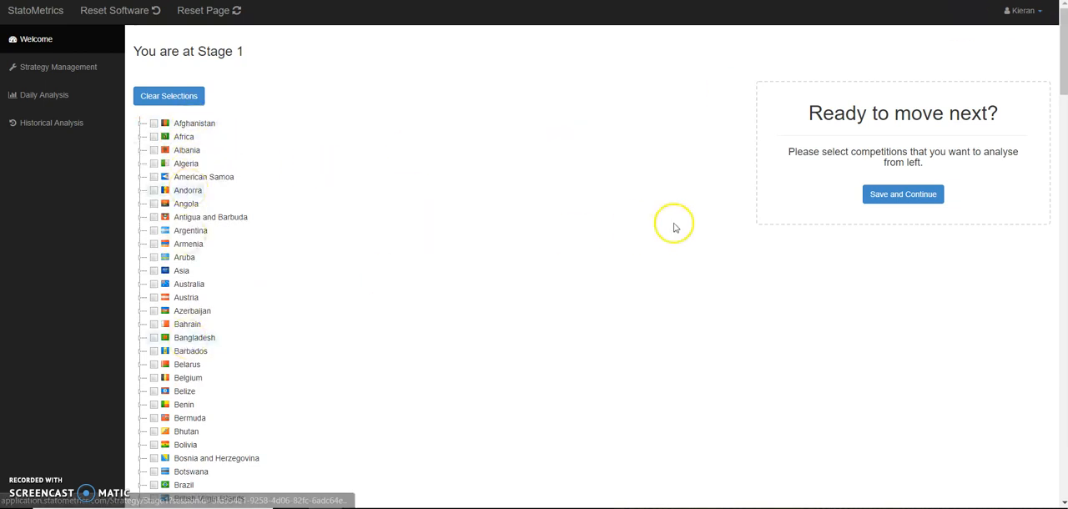
- Select the Premier League under England as the competition to analyse
left_click_drag(1064, 42, 1061, 173)
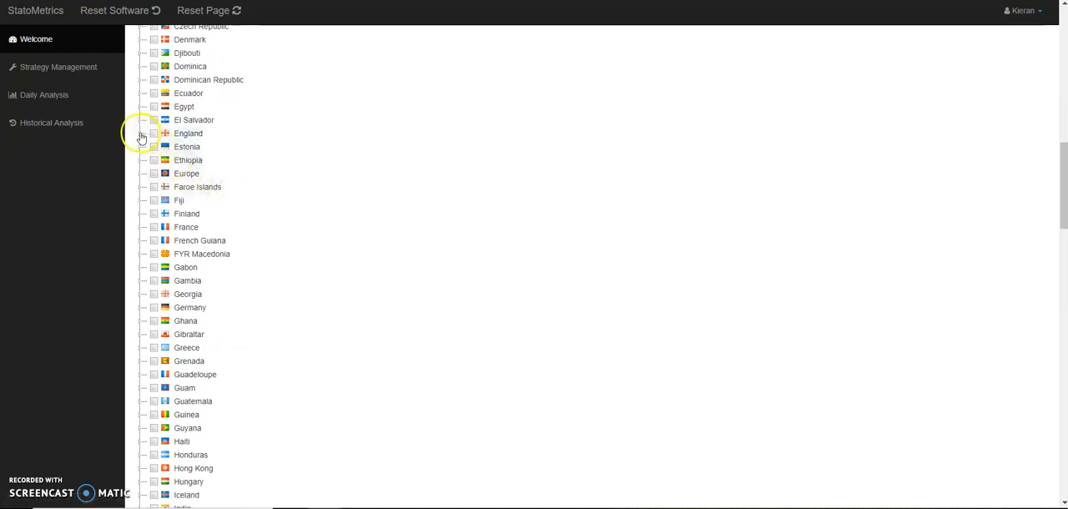
left_click(139, 134)
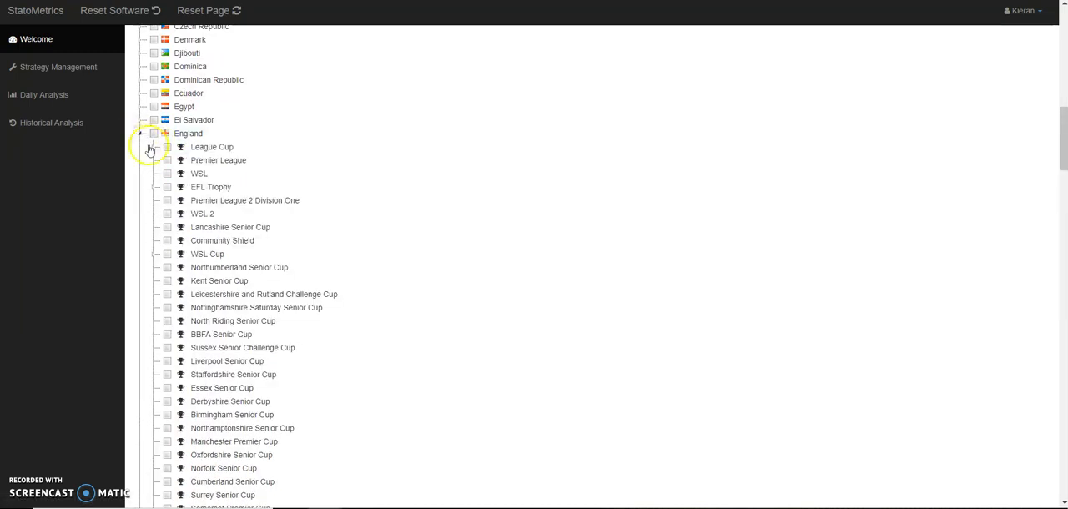
left_click(166, 160)
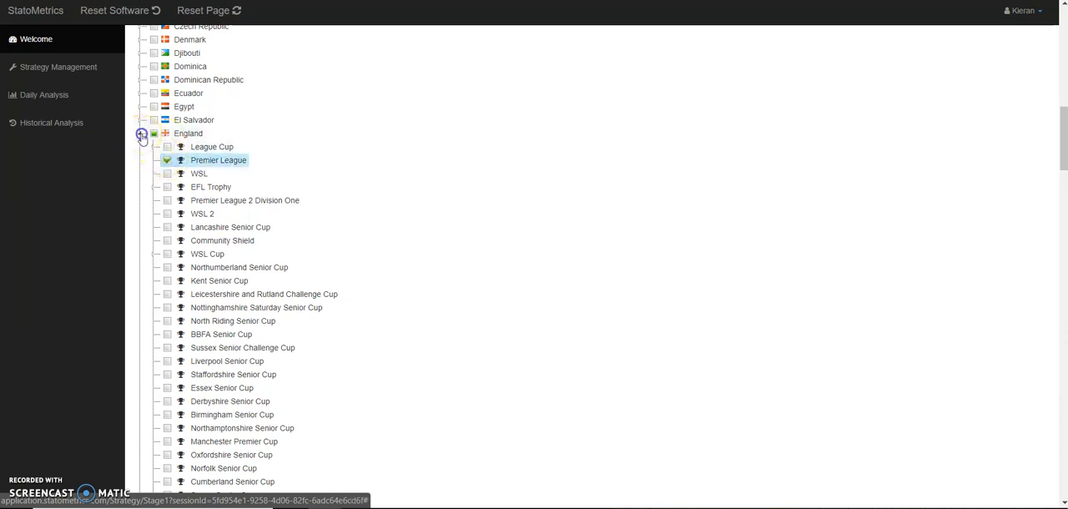
left_click(142, 134)
left_click(142, 135)
left_click(167, 160)
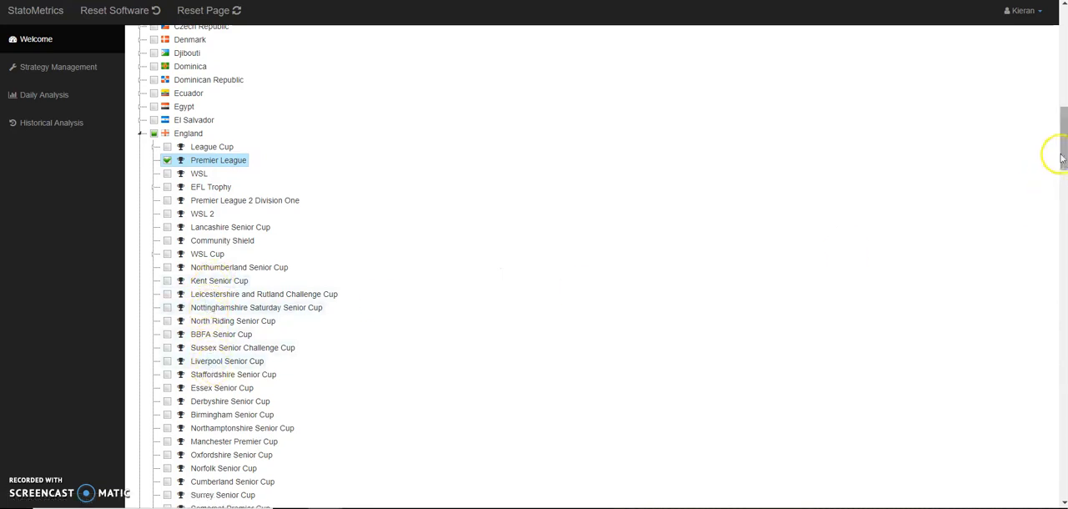
- Review England's remaining competitions, then save the competition selection and continue to Stage 2
left_click_drag(1062, 159, 1063, 219)
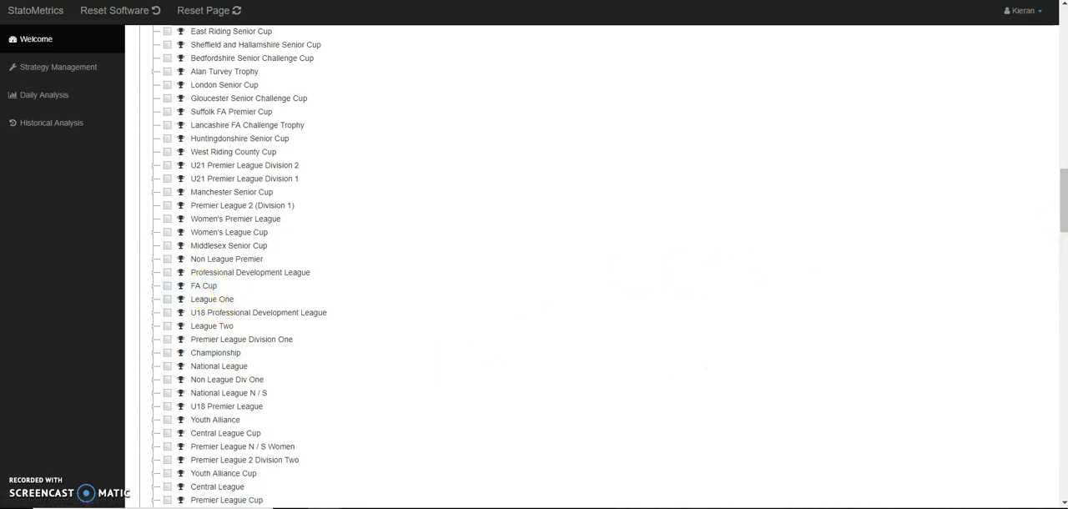
left_click_drag(1061, 215, 1061, 159)
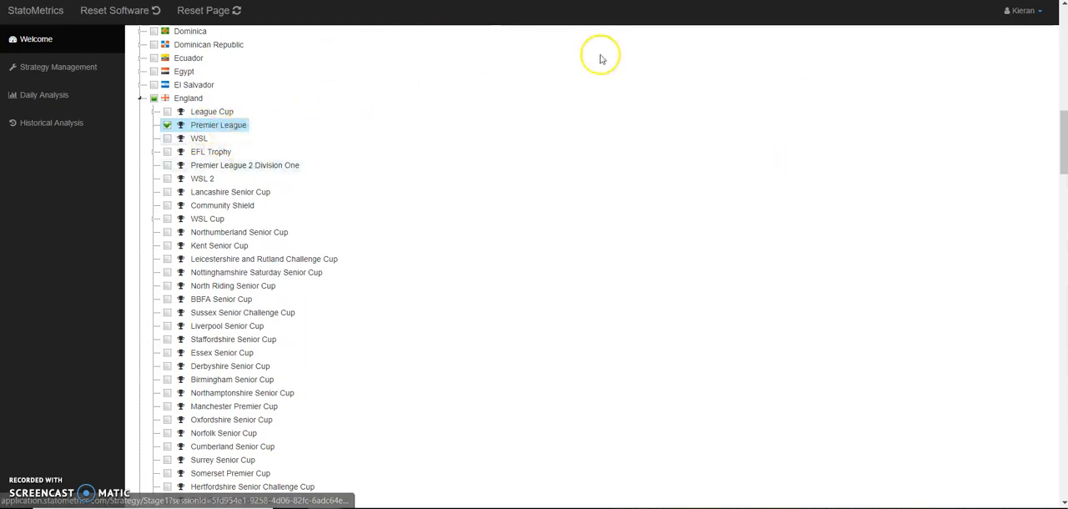
left_click_drag(1064, 125, 1062, 23)
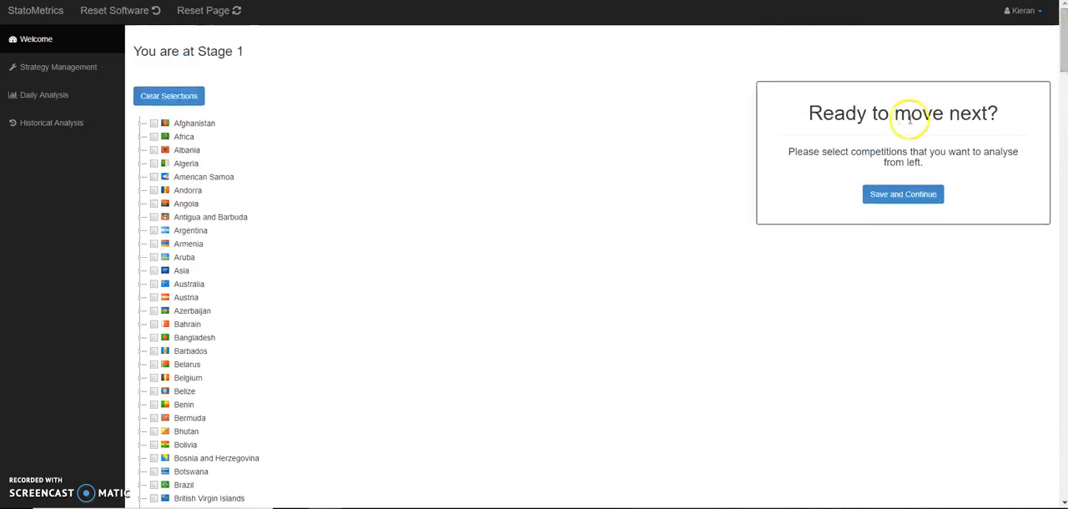
left_click(895, 196)
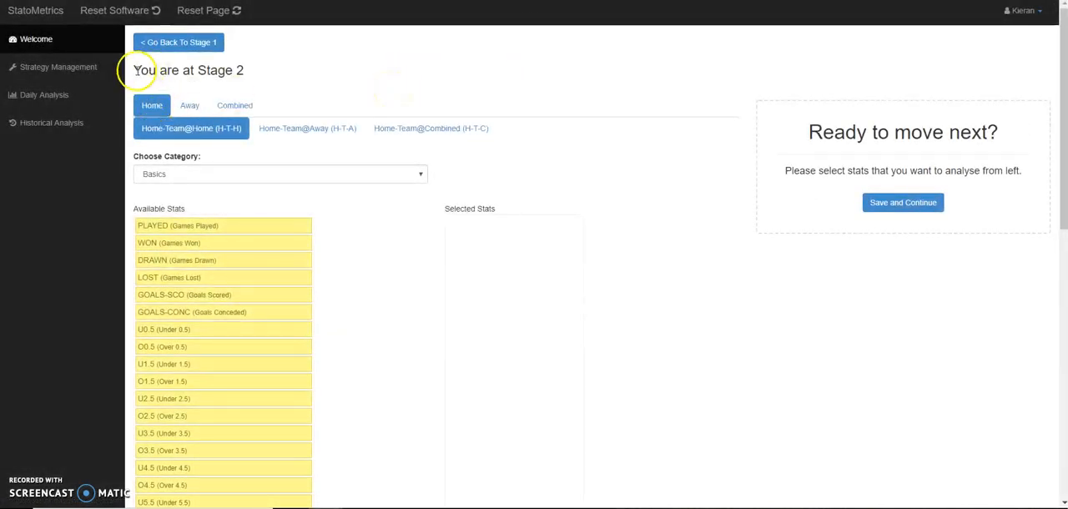
- Examine the Home stats for the home team at home, away and combined, ending on Home-Team@Home (H-T-H)
left_click_drag(135, 71, 224, 73)
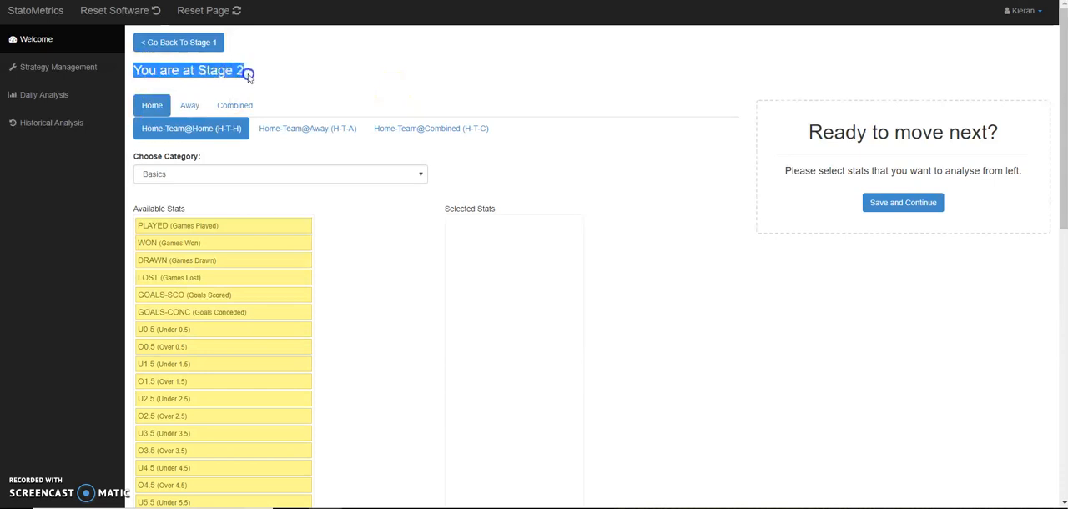
left_click(138, 72)
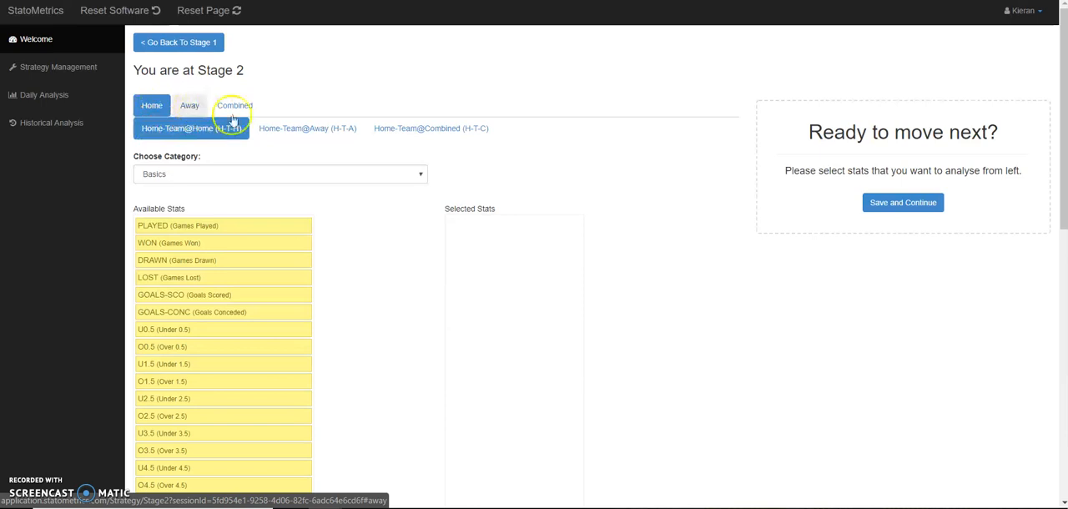
left_click(301, 136)
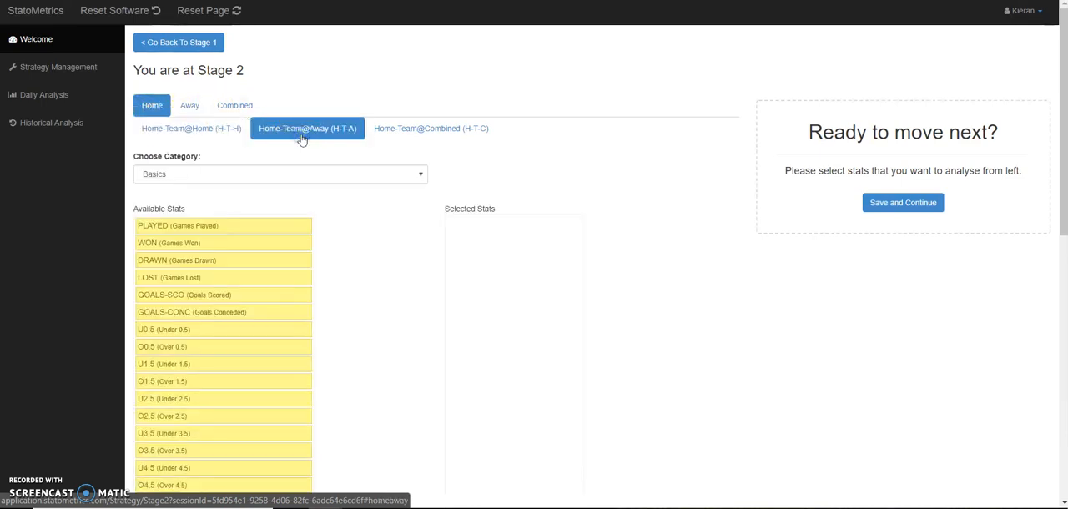
left_click(464, 135)
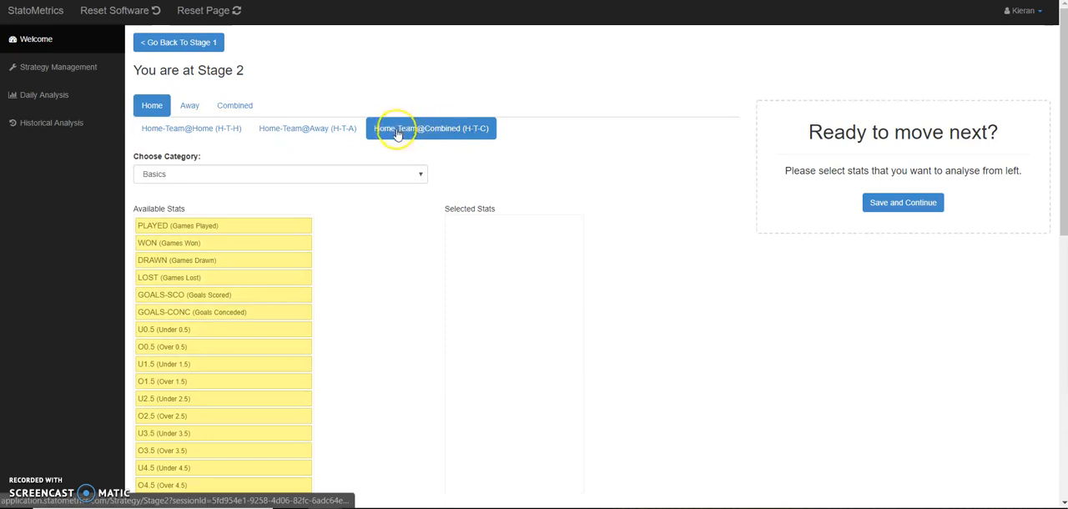
left_click(223, 130)
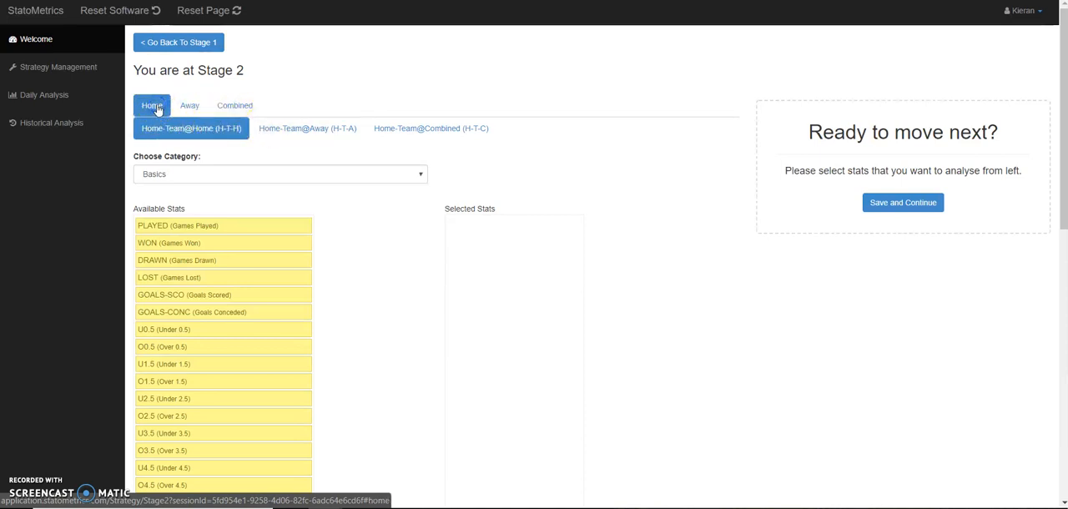
left_click(343, 133)
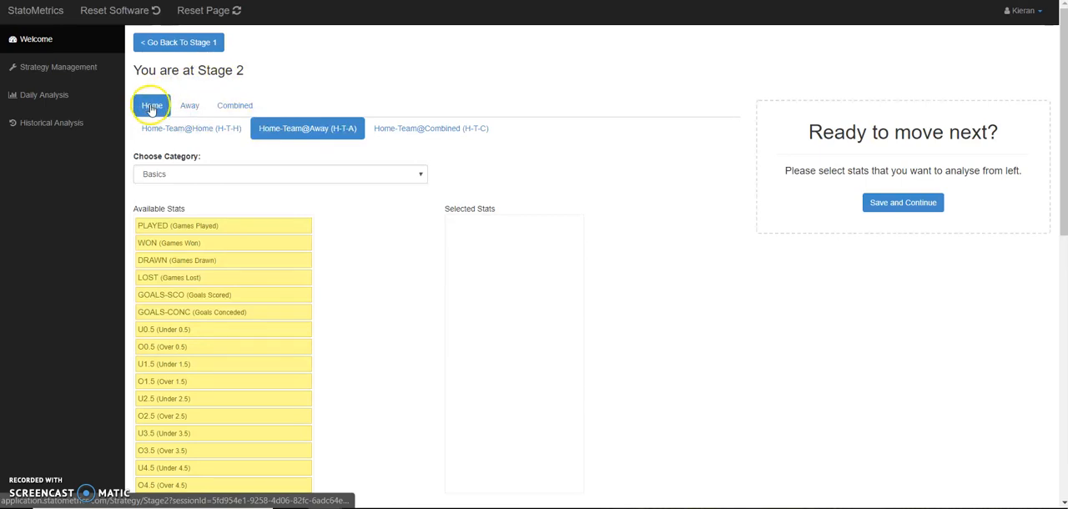
left_click(421, 135)
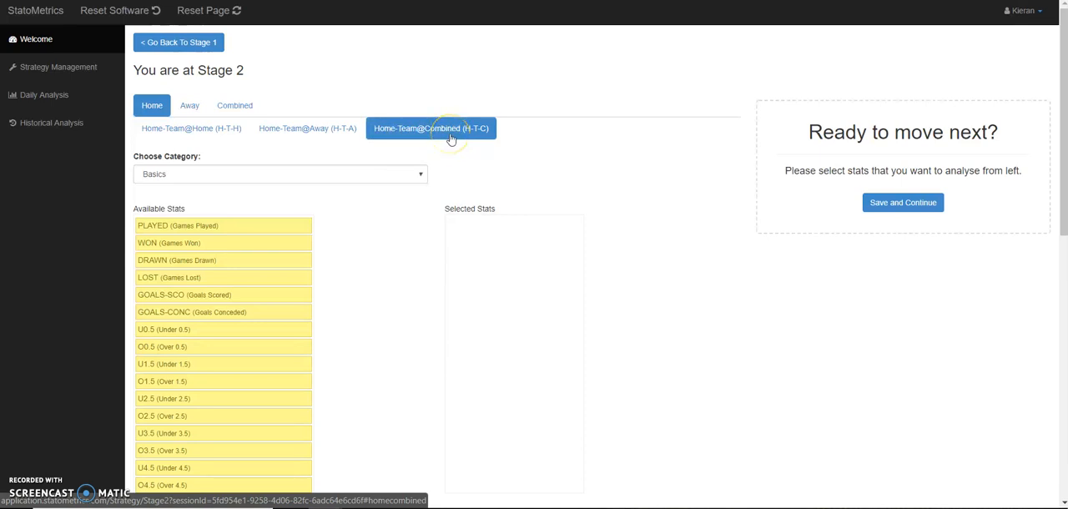
left_click(189, 131)
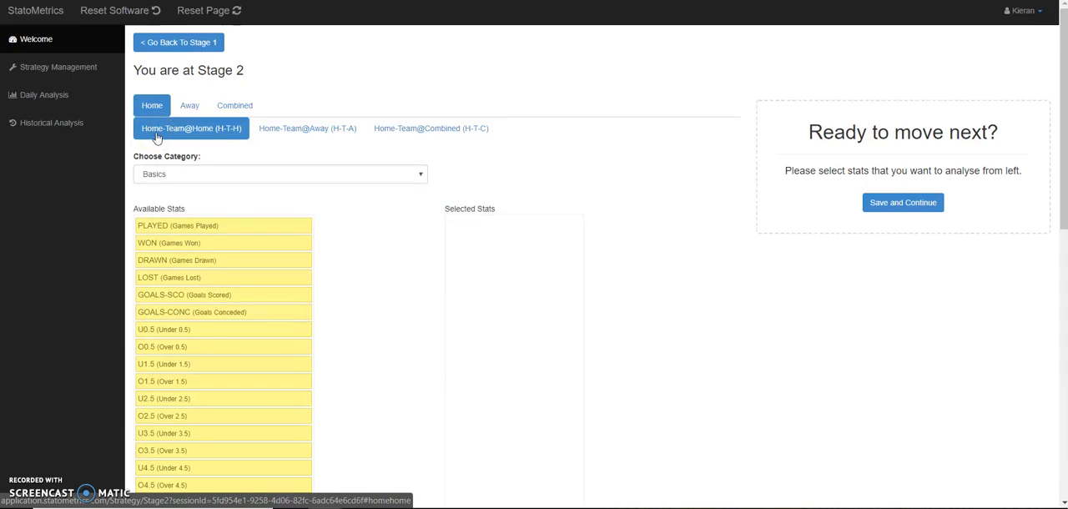
left_click(185, 136)
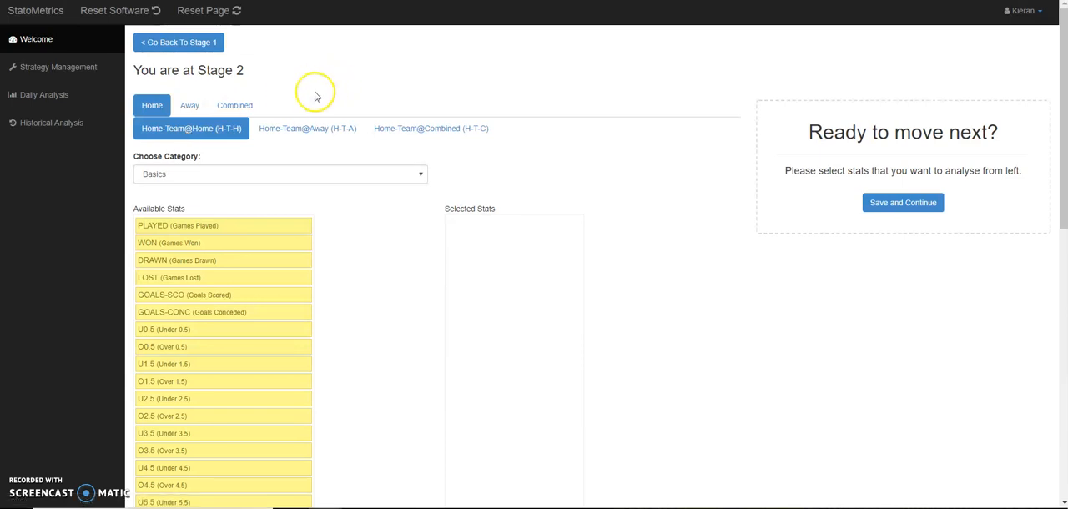
- Examine the Away stats for the away team at home, away and combined
left_click(189, 107)
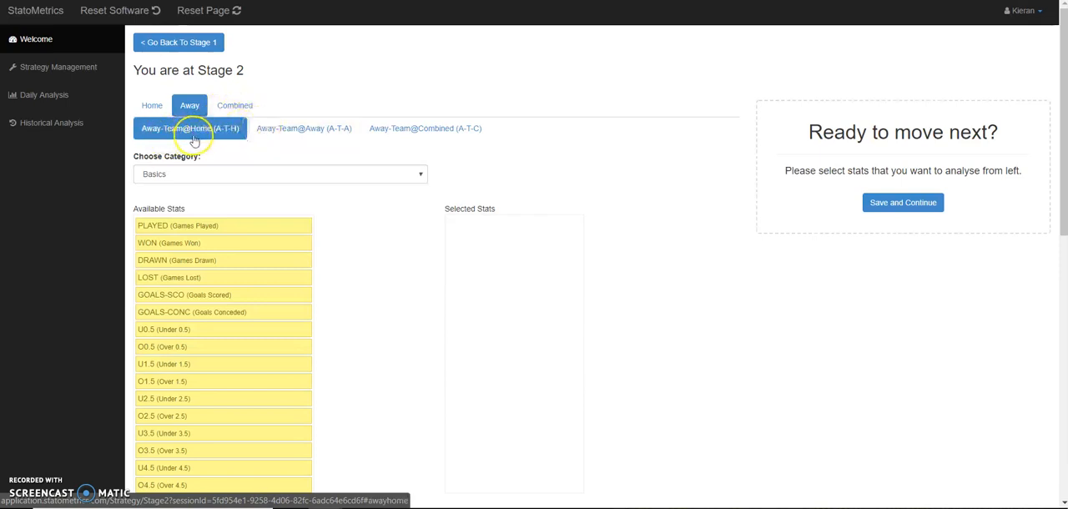
left_click(274, 131)
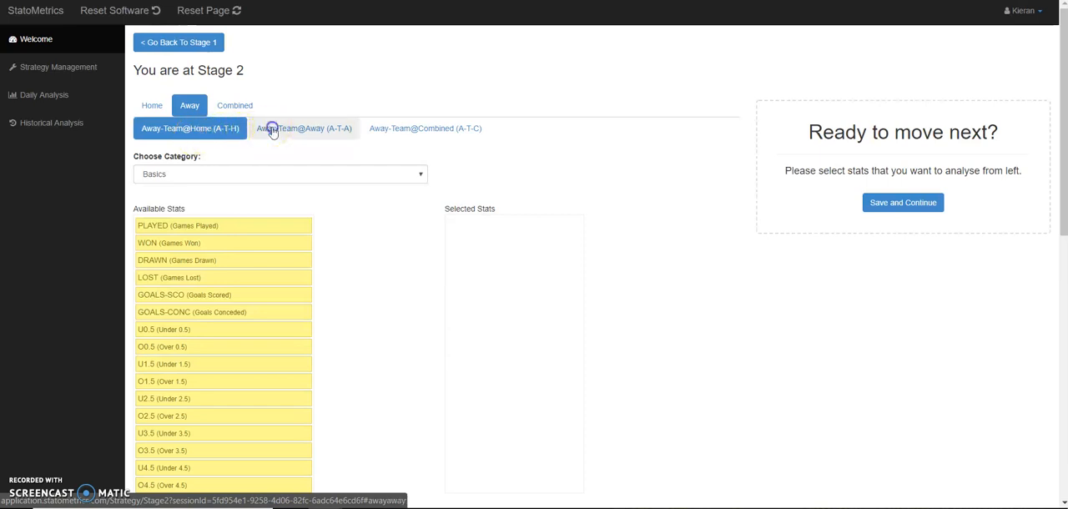
left_click(199, 113)
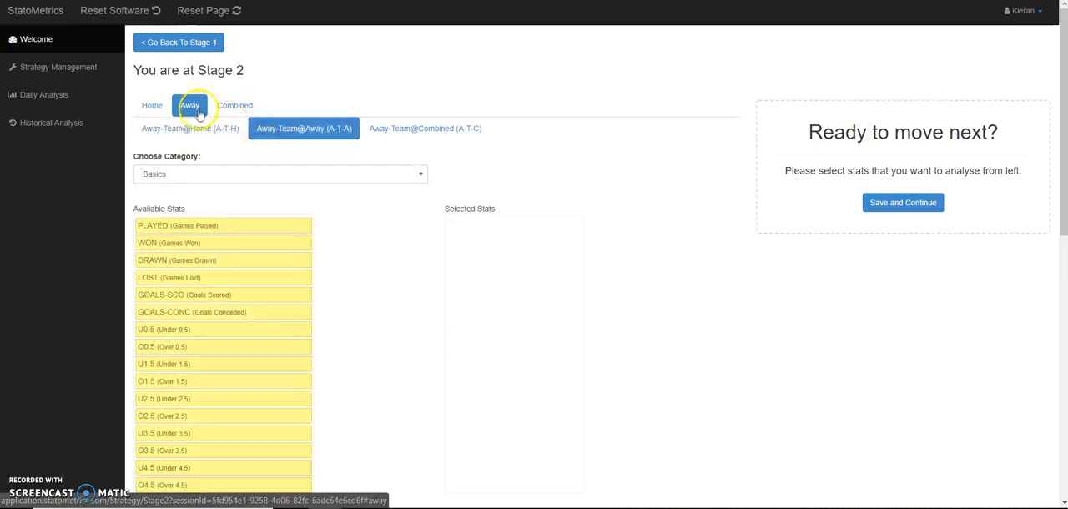
left_click(376, 135)
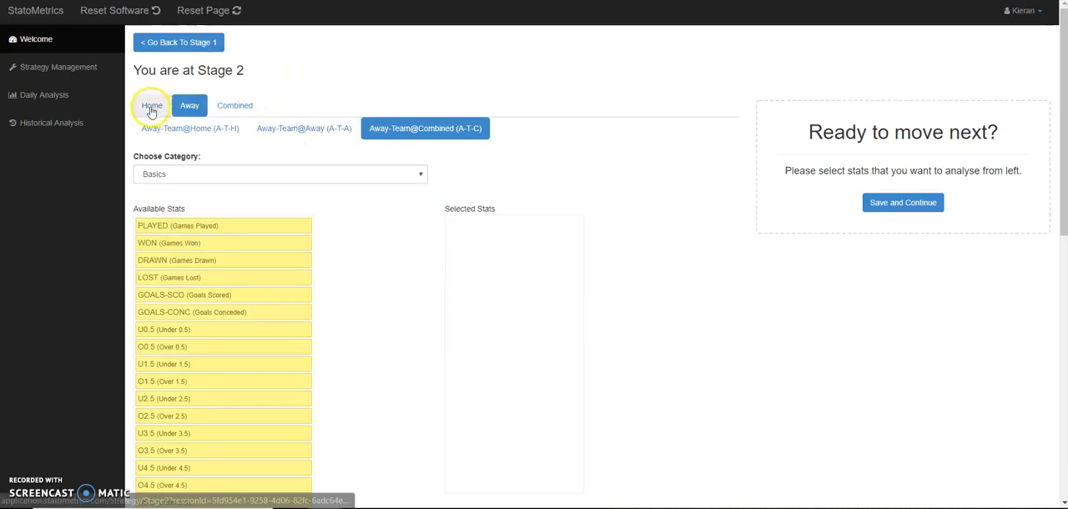
- Examine the Combined stats for both teams at home, away and combined
left_click(232, 108)
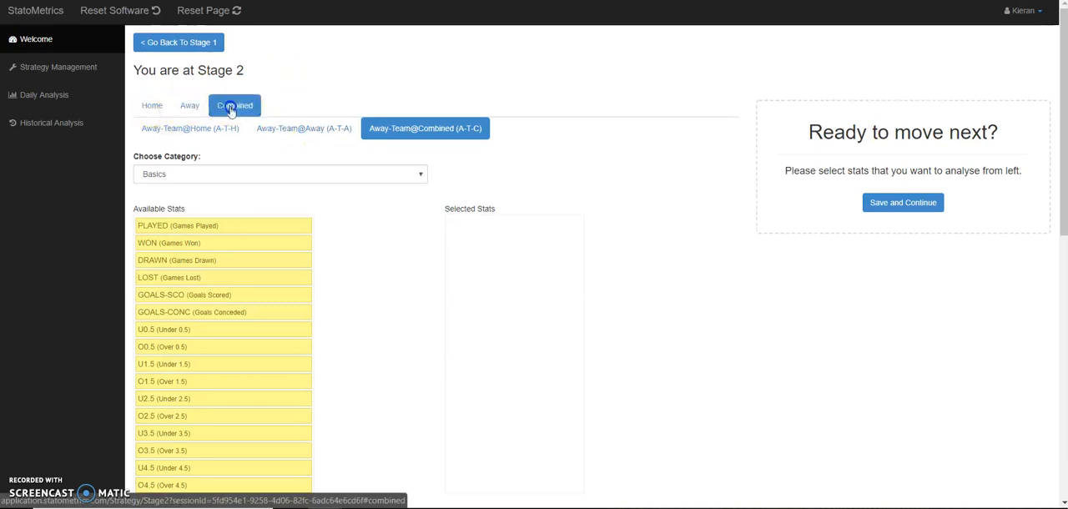
left_click(200, 132)
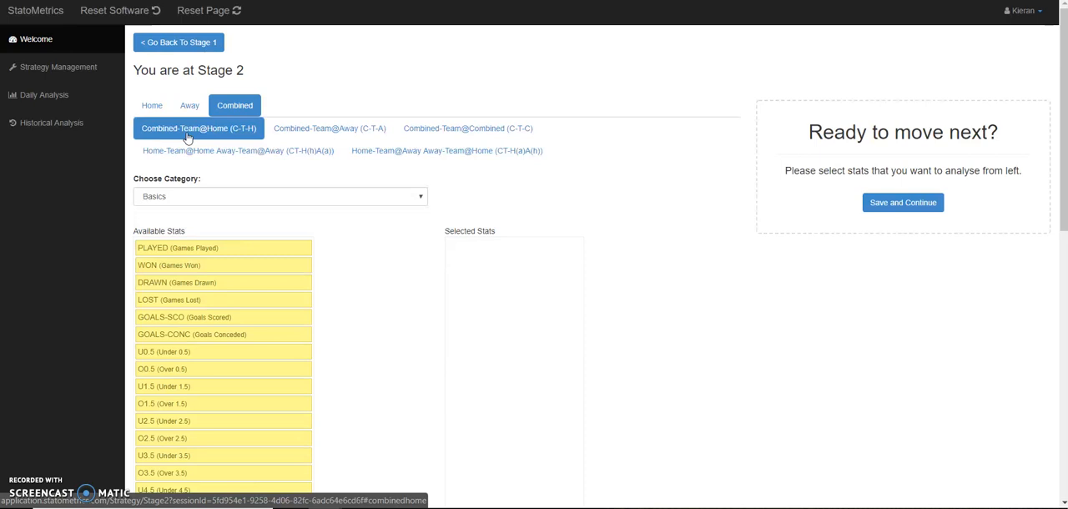
left_click(284, 132)
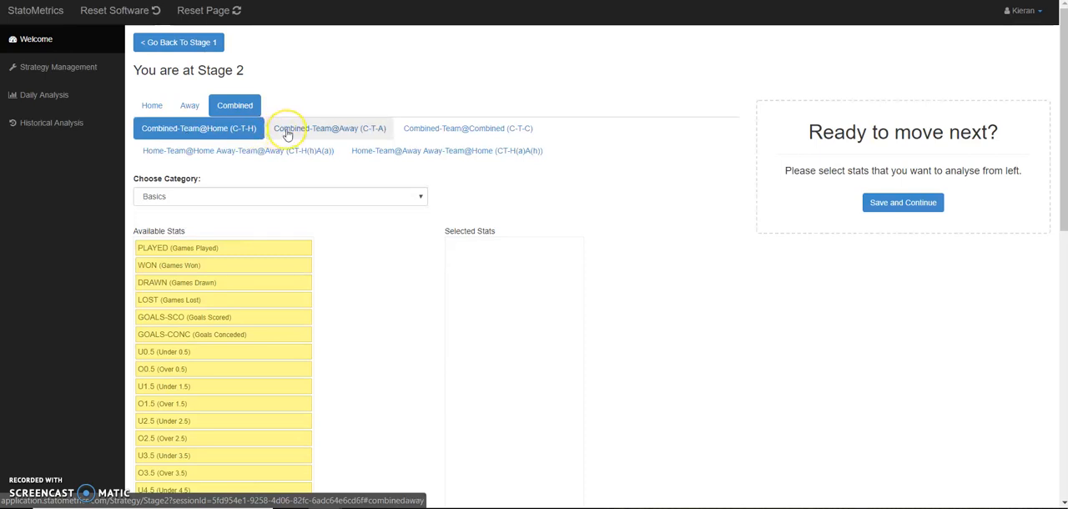
left_click(458, 125)
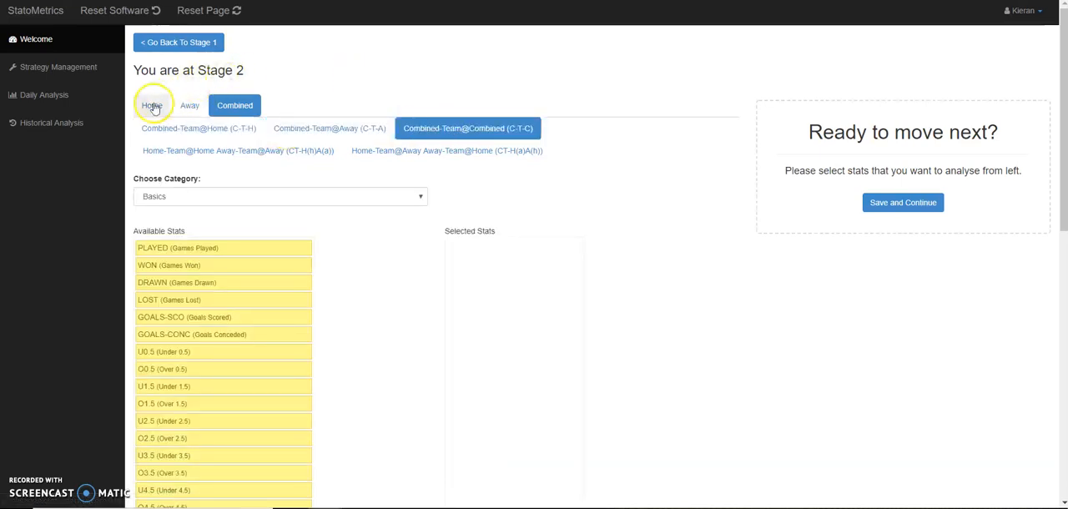
- Examine the Home-Team@Home stats offered in the Basics, Ht/Ft and Ht Score categories
left_click(152, 106)
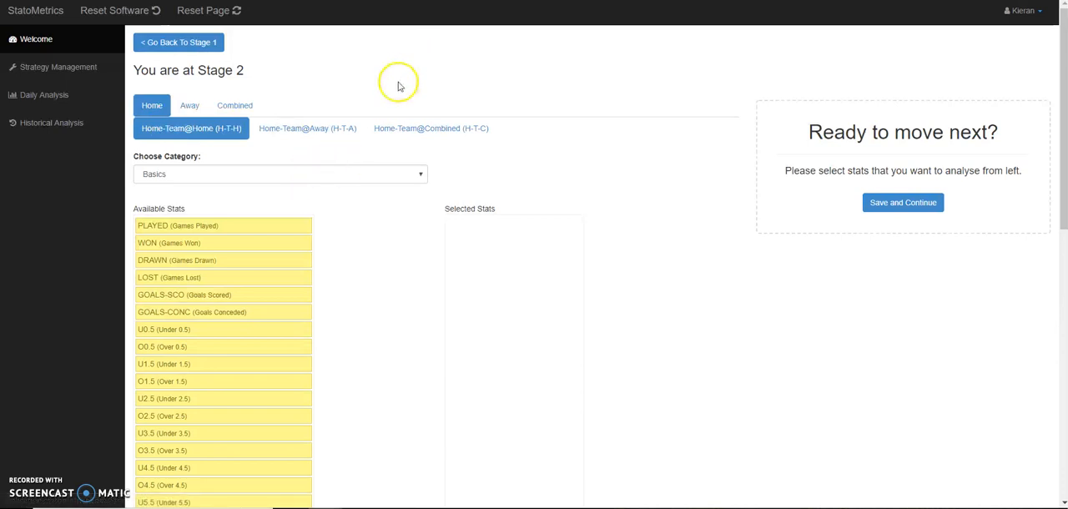
left_click(206, 227)
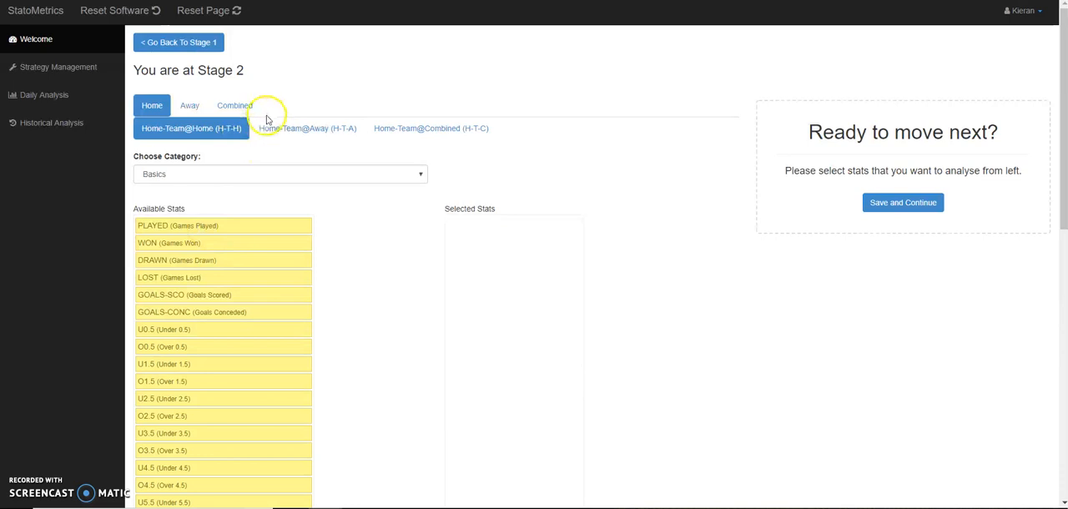
left_click(248, 175)
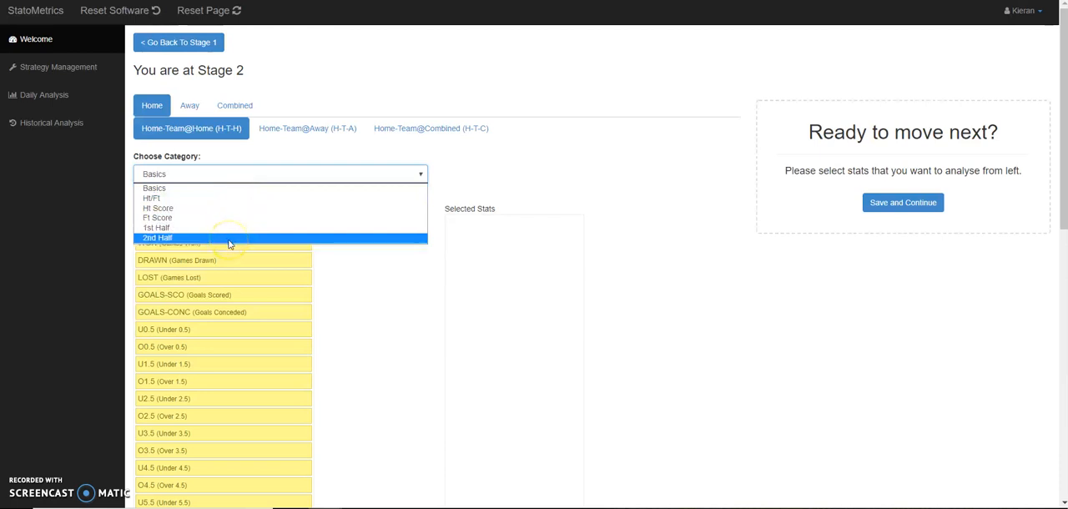
left_click(203, 190)
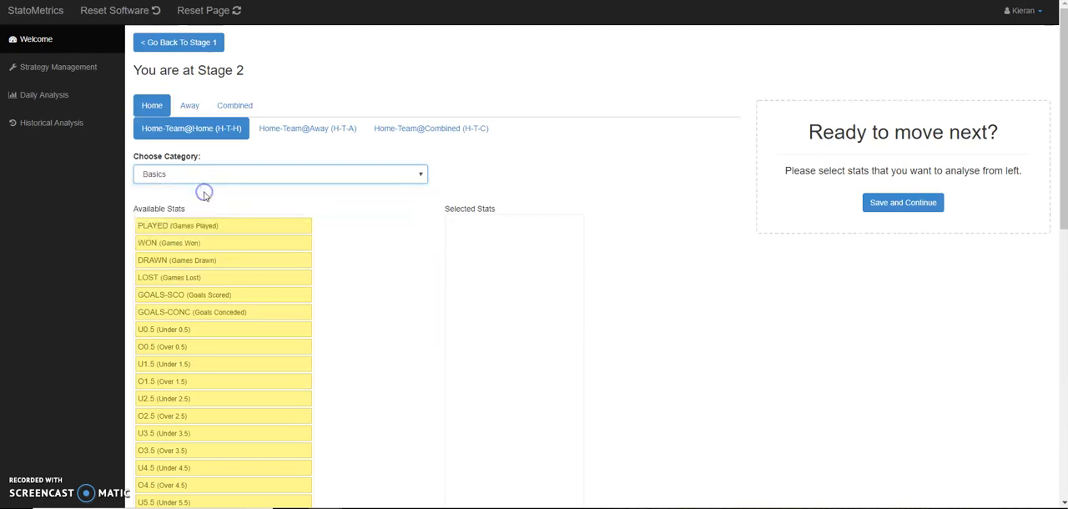
left_click(197, 174)
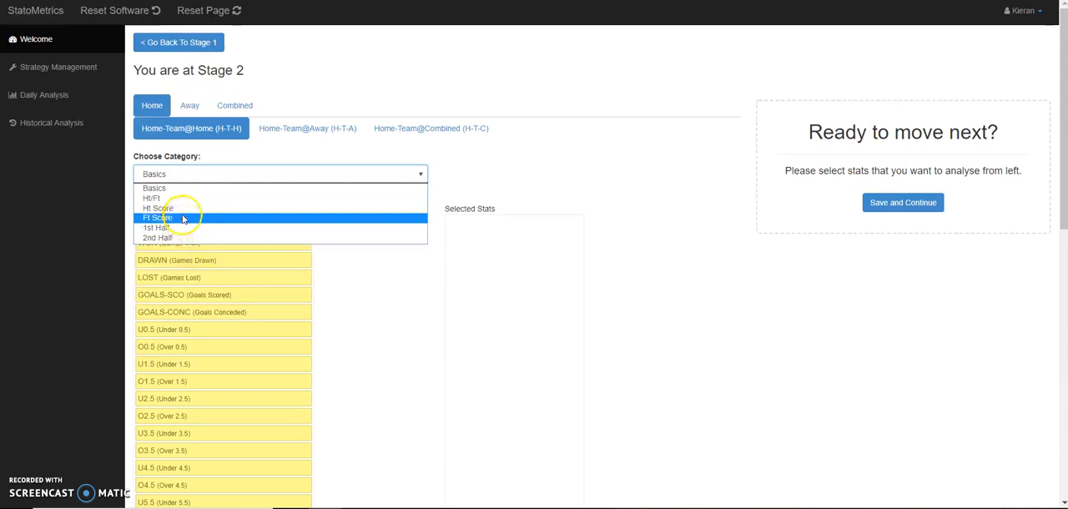
left_click(171, 199)
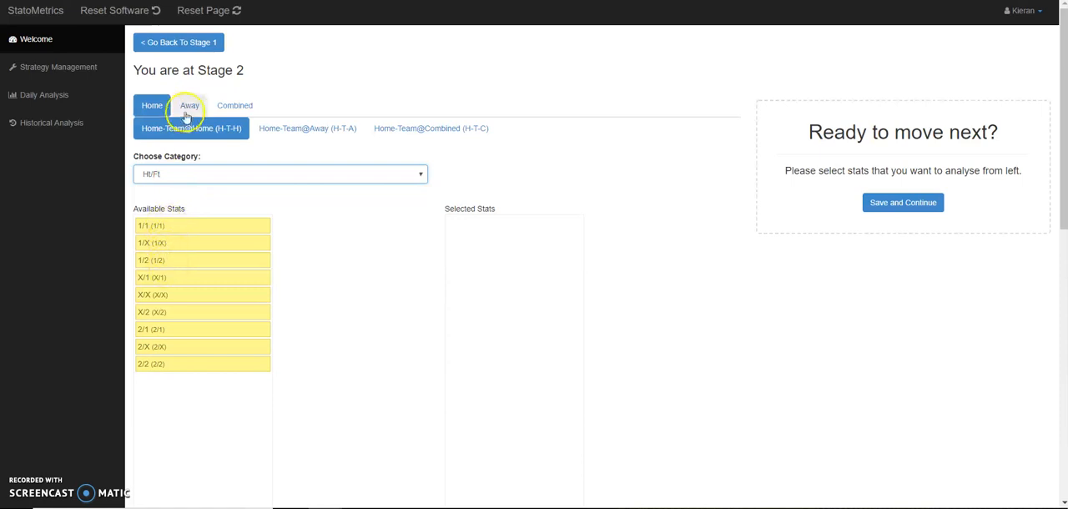
left_click(186, 170)
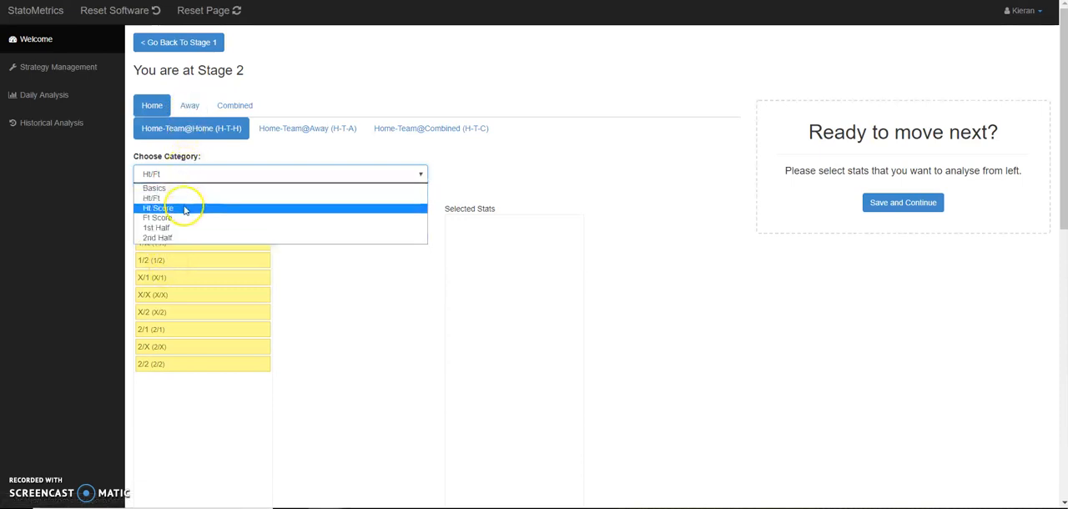
left_click(184, 208)
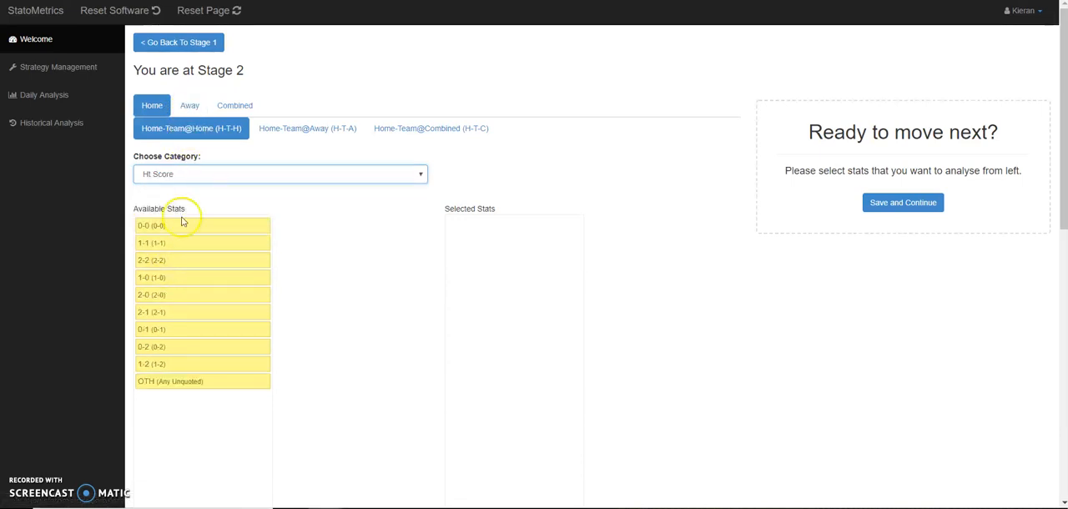
- Examine the Home-Team@Home stats offered in the Ft Score, 1st Half and 2nd Half categories
left_click(181, 173)
left_click(180, 219)
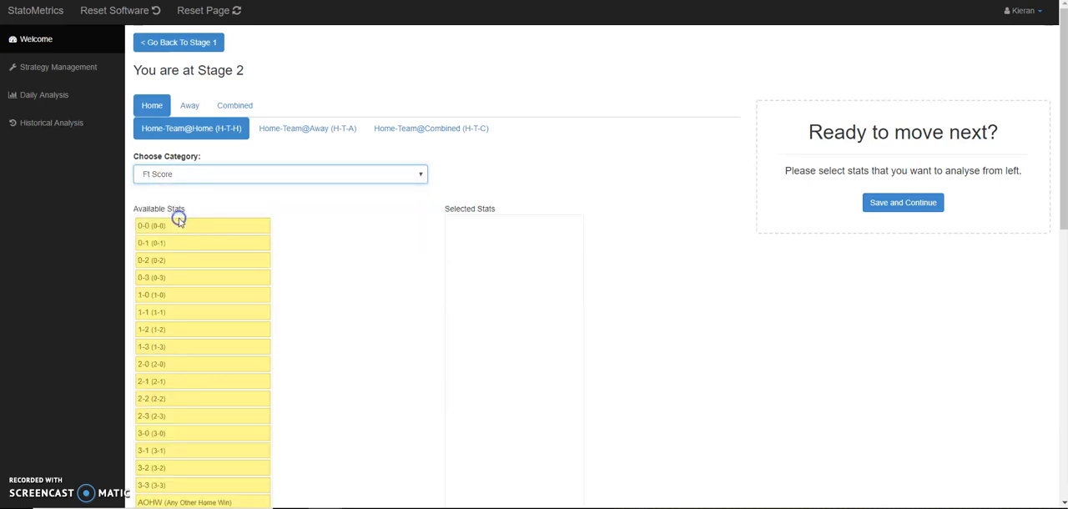
left_click(212, 177)
left_click(203, 227)
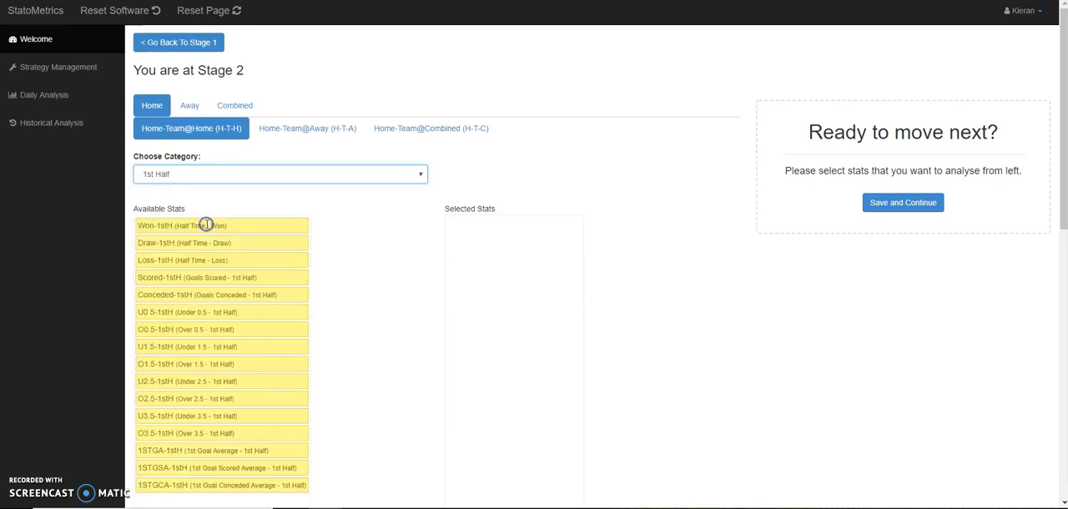
left_click(217, 175)
left_click(211, 240)
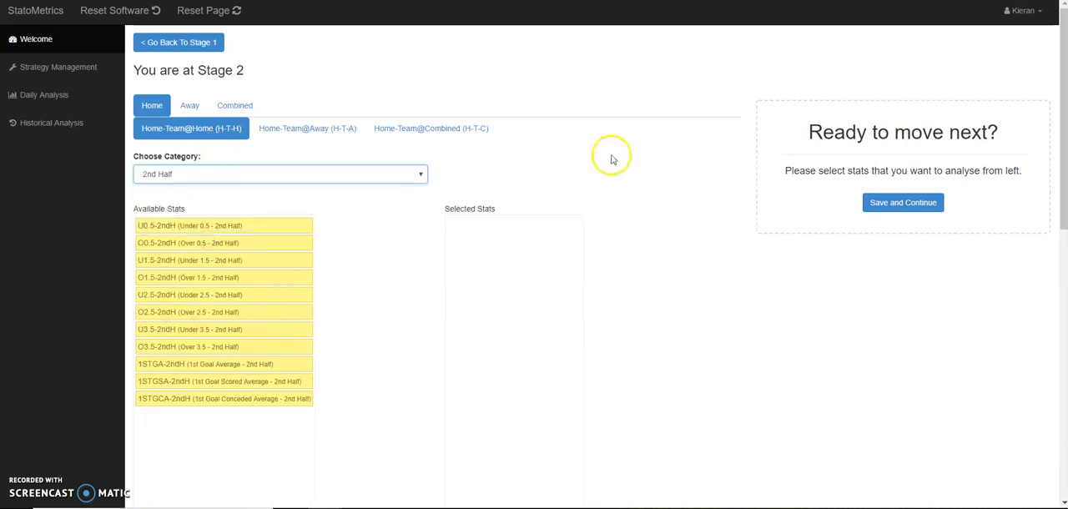
- Add PLAYED (Games Played) from the Basics category to the selected Home-Team@Home stats
left_click(398, 176)
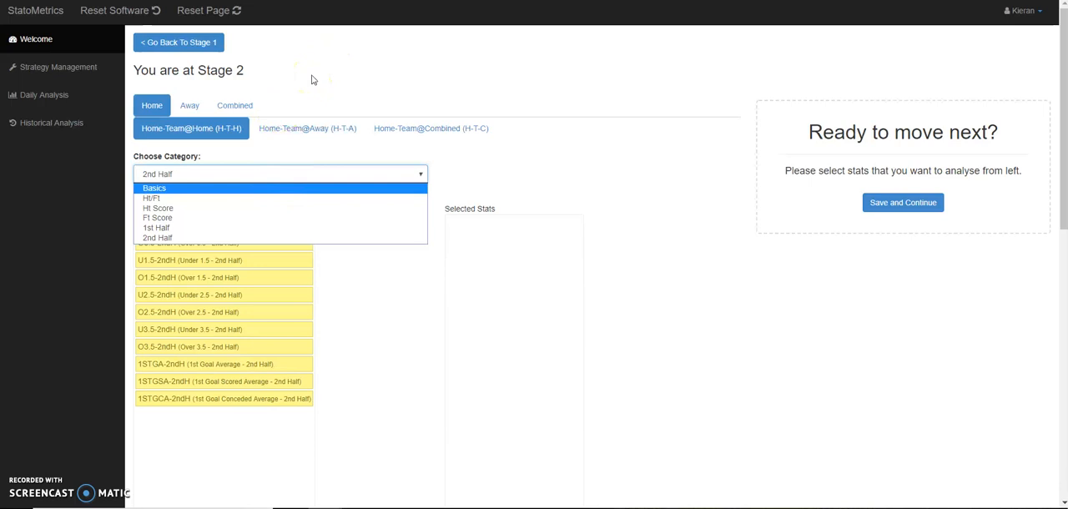
left_click(230, 189)
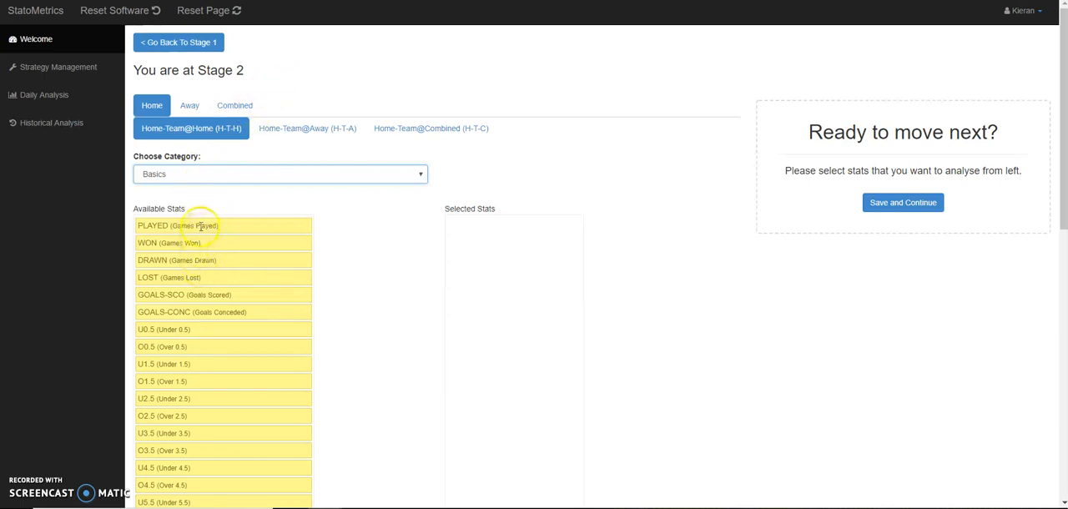
left_click_drag(201, 225, 493, 235)
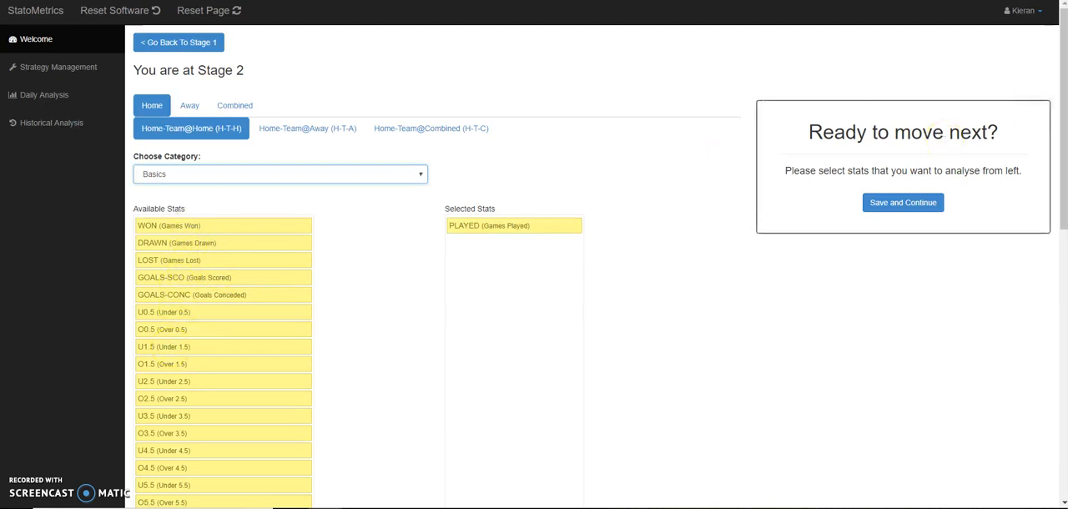
- Add GPGA, GSA and GCA to the selected Home-Team@Home stats, then save and continue to Stage 3
left_click_drag(1062, 66, 1062, 189)
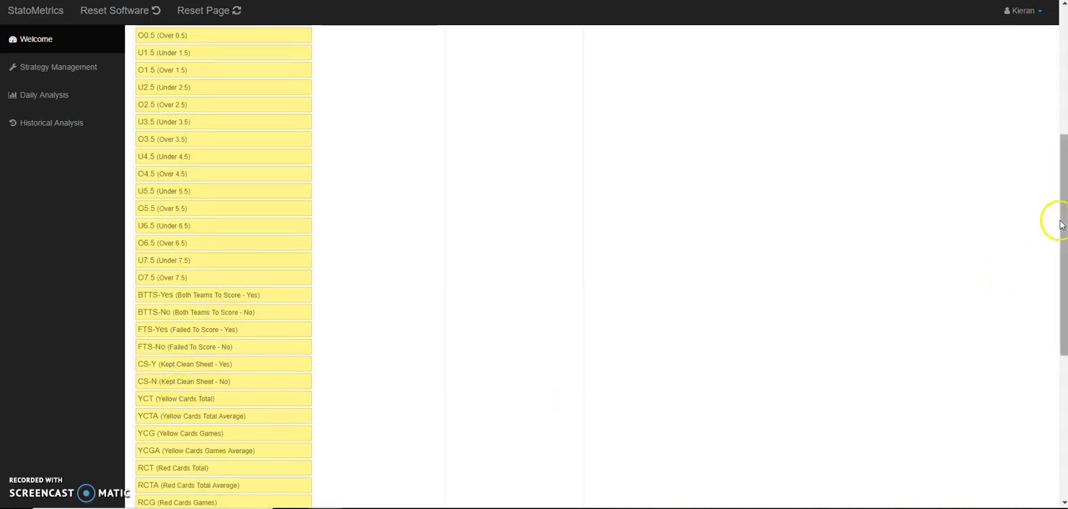
left_click_drag(1060, 221, 1063, 293)
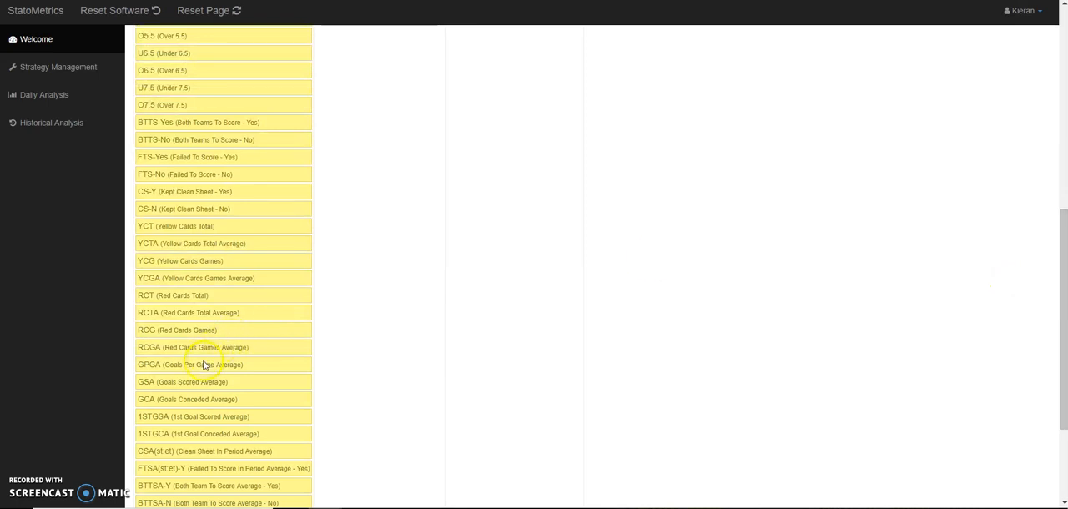
left_click_drag(202, 364, 506, 281)
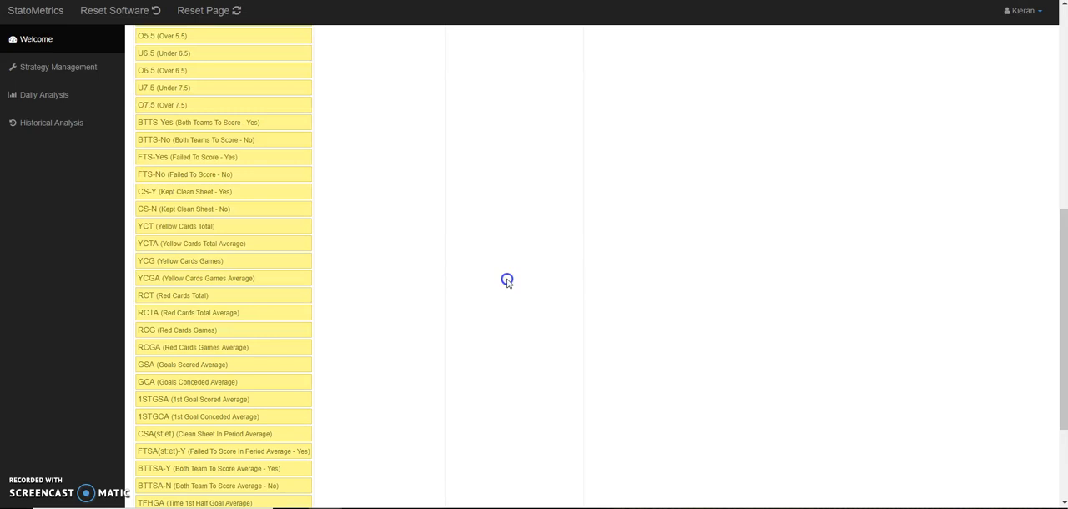
left_click(216, 365)
left_click_drag(216, 365, 507, 309)
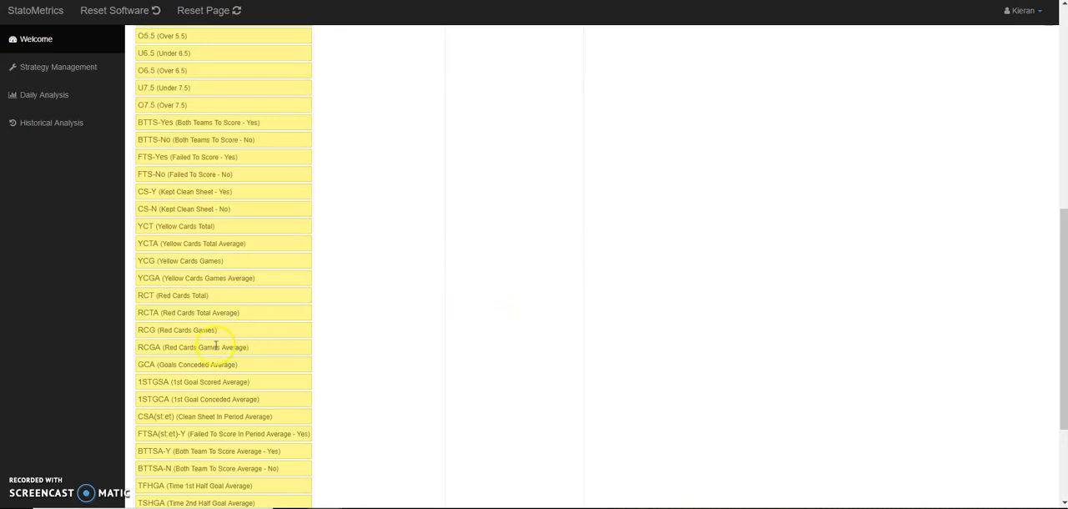
left_click_drag(177, 364, 474, 321)
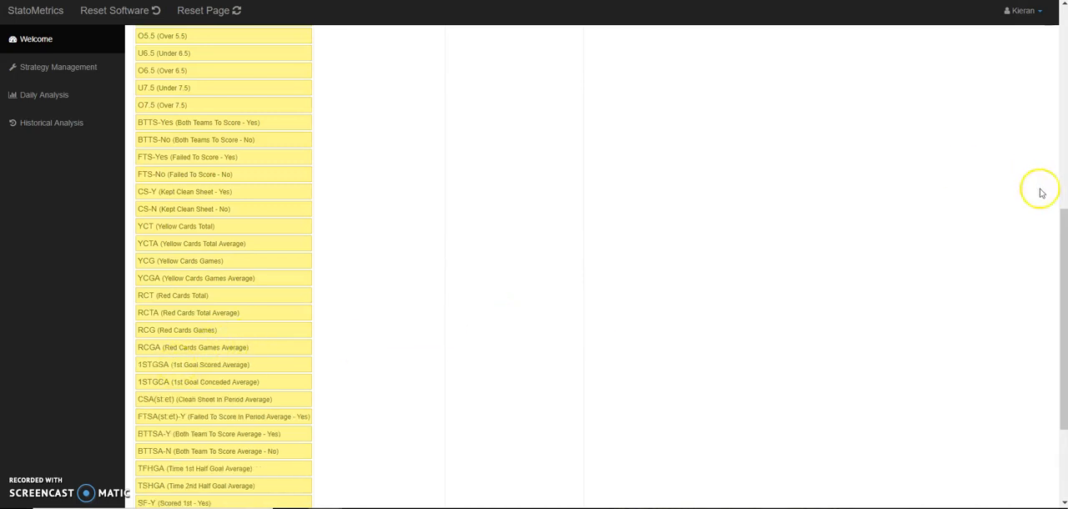
left_click_drag(1064, 241, 1057, 37)
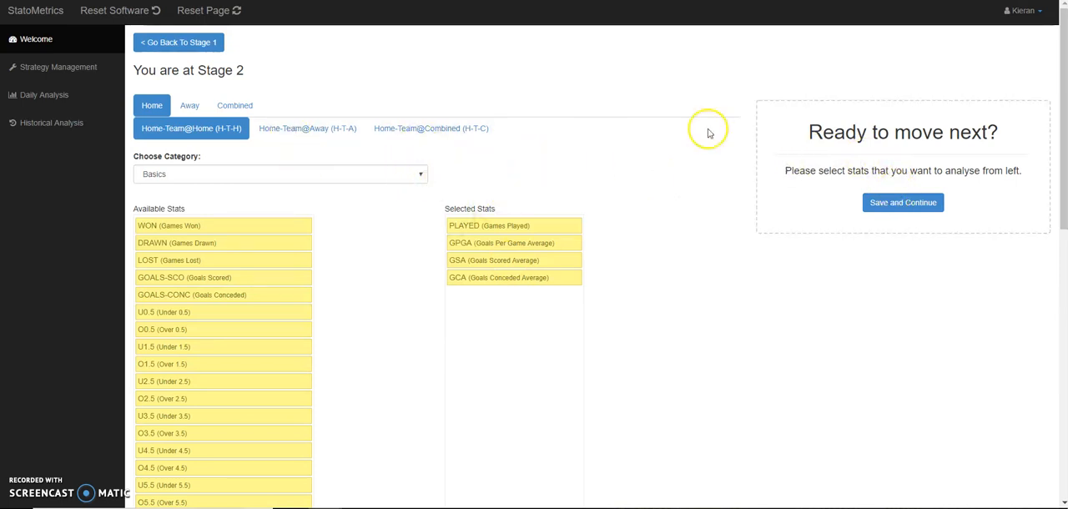
left_click(908, 212)
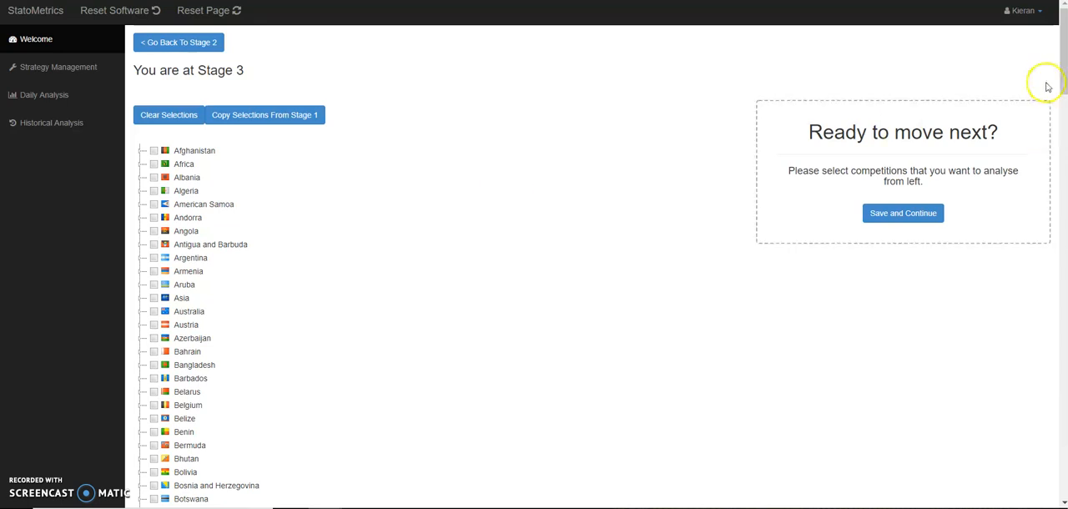
- Select the Premier League and FA Cup under England as competitions to analyse
left_click_drag(1062, 75, 1061, 192)
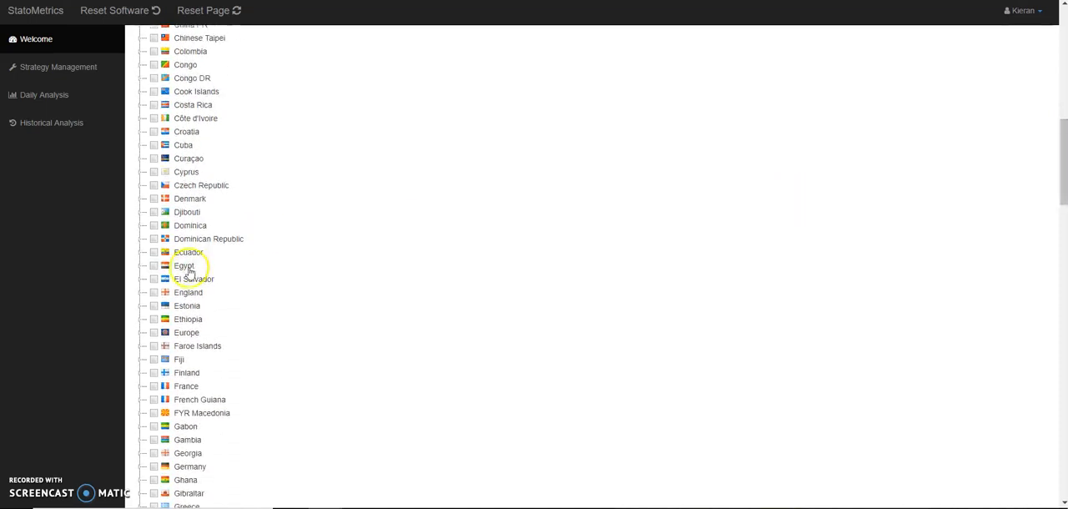
left_click(139, 292)
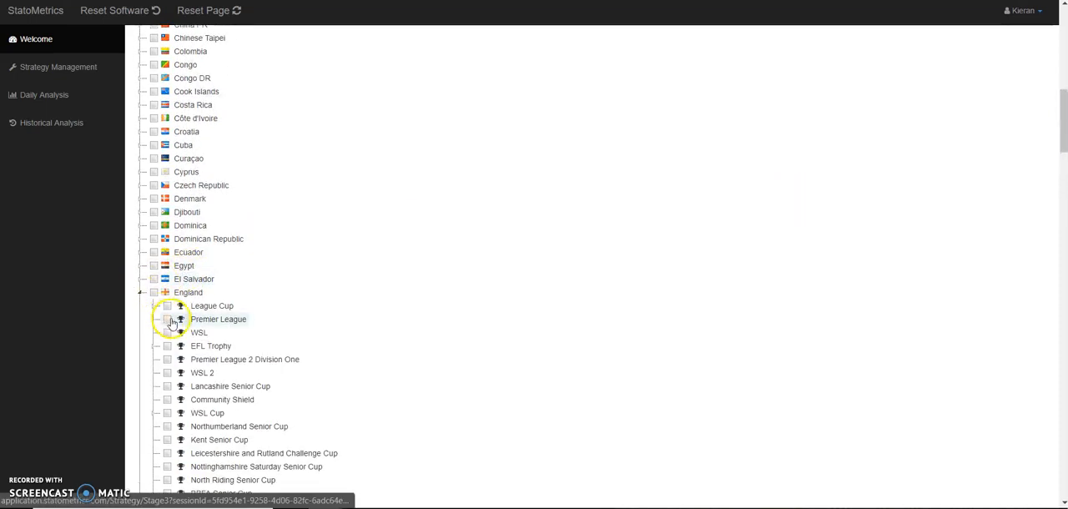
left_click(168, 319)
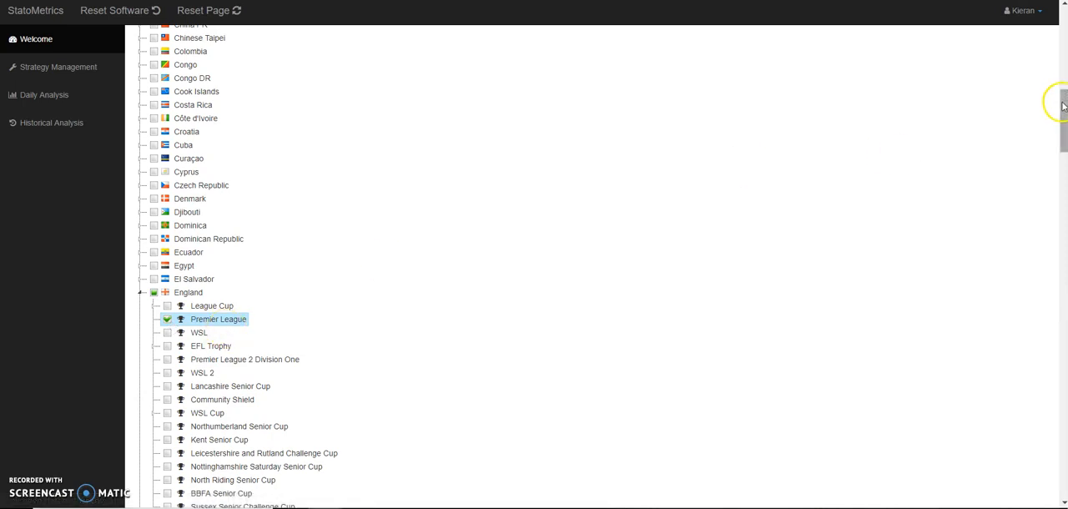
left_click_drag(1063, 106, 1063, 172)
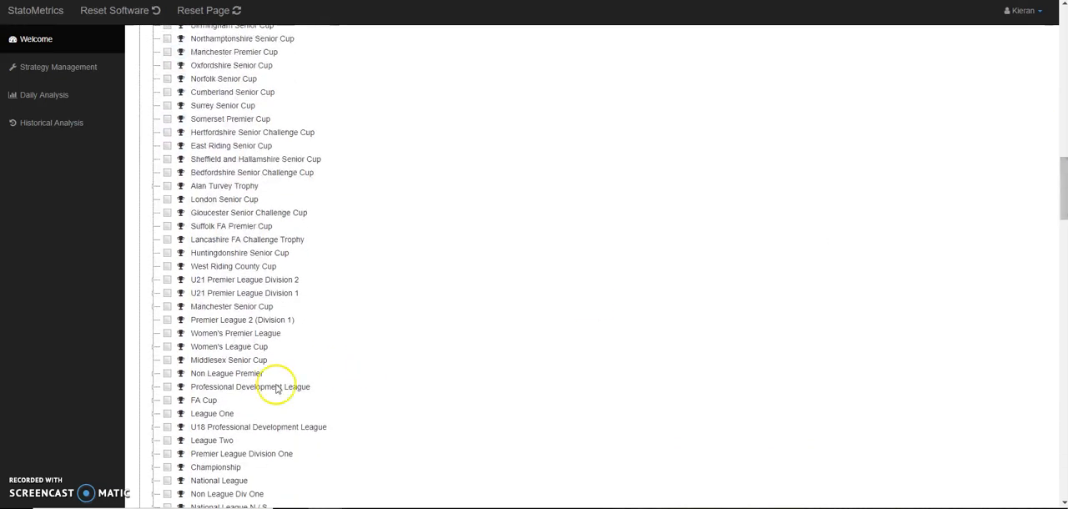
left_click(167, 402)
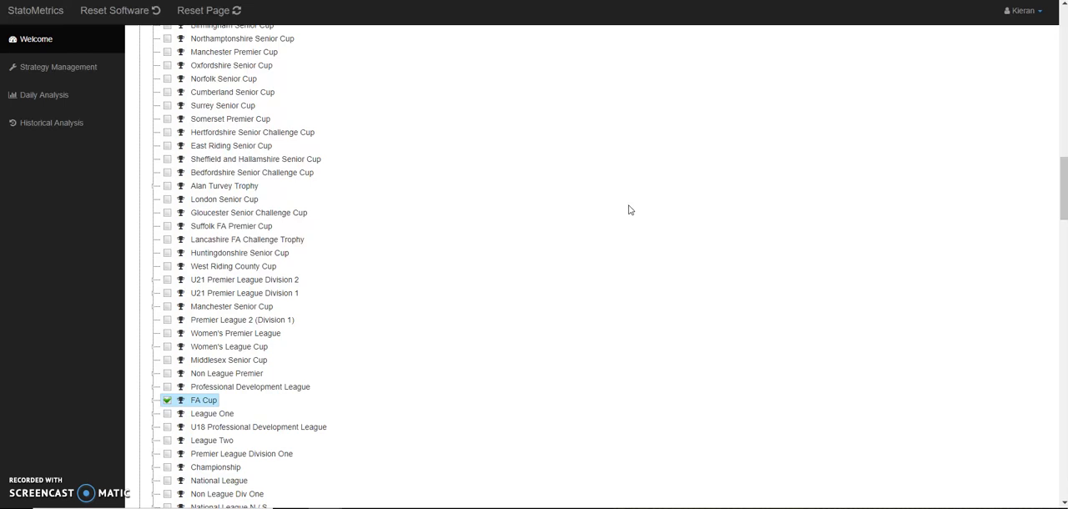
- Select the UEFA Champions League under Europe as a competition to analyse
left_click_drag(1063, 167, 1057, 235)
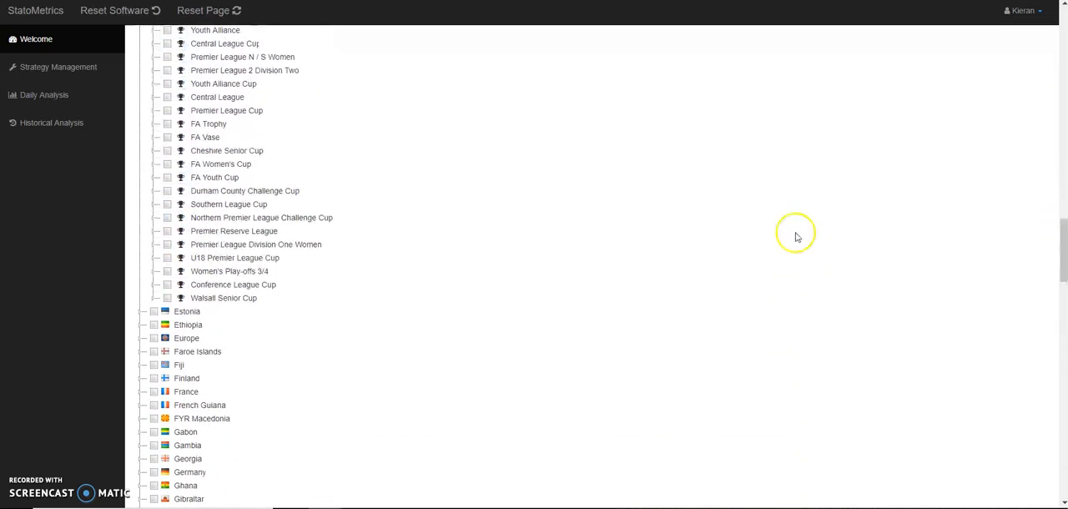
left_click(141, 338)
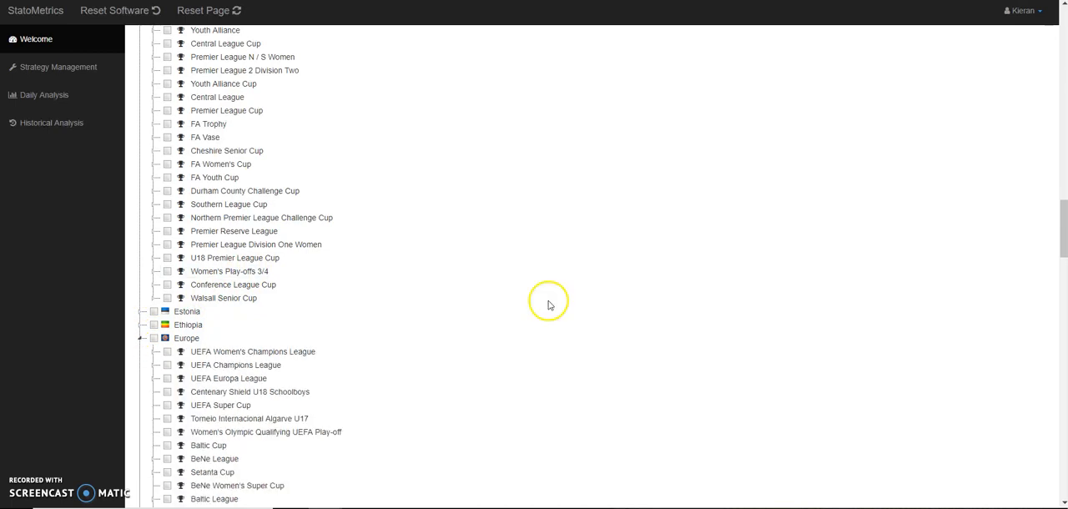
left_click_drag(1058, 206, 1062, 253)
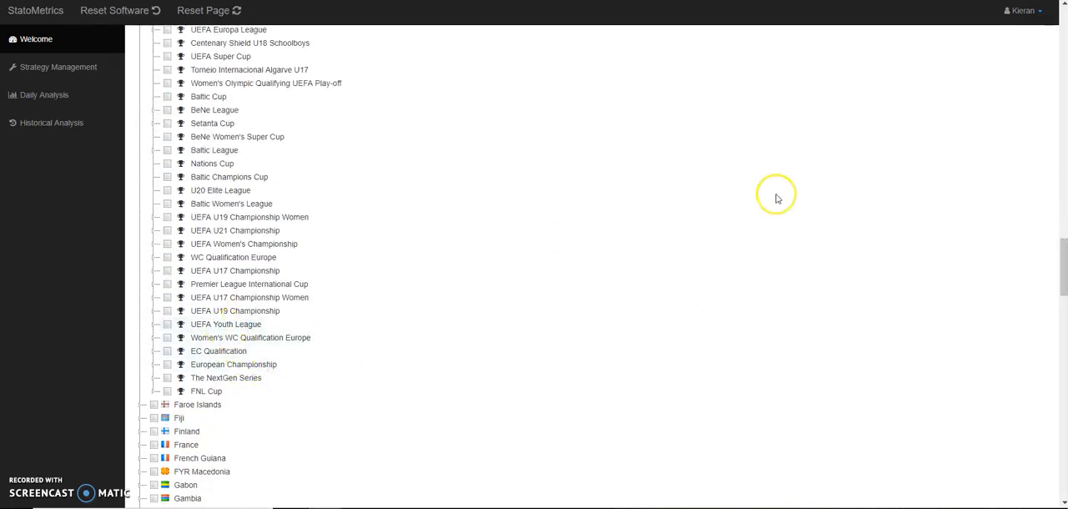
left_click_drag(1060, 281, 1063, 271)
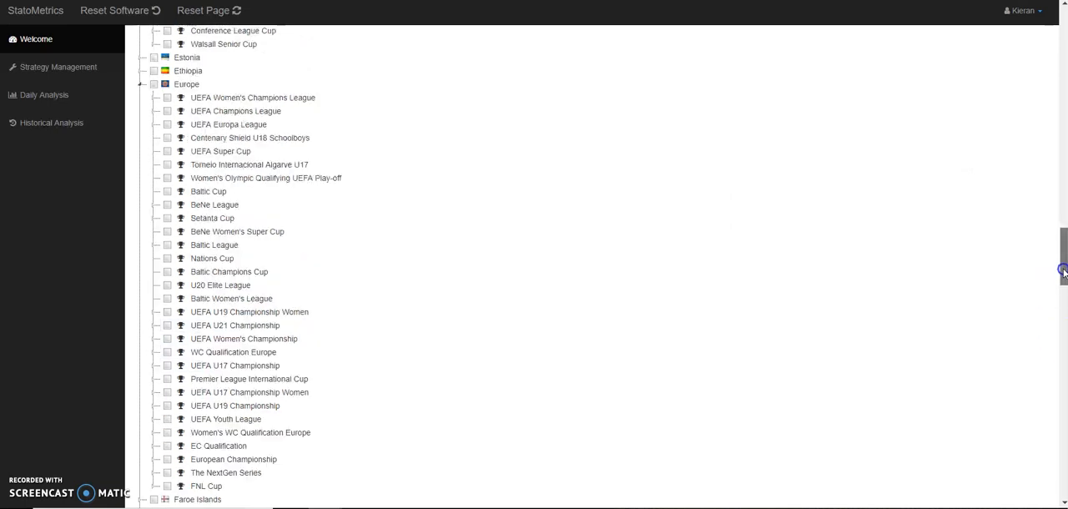
left_click(168, 112)
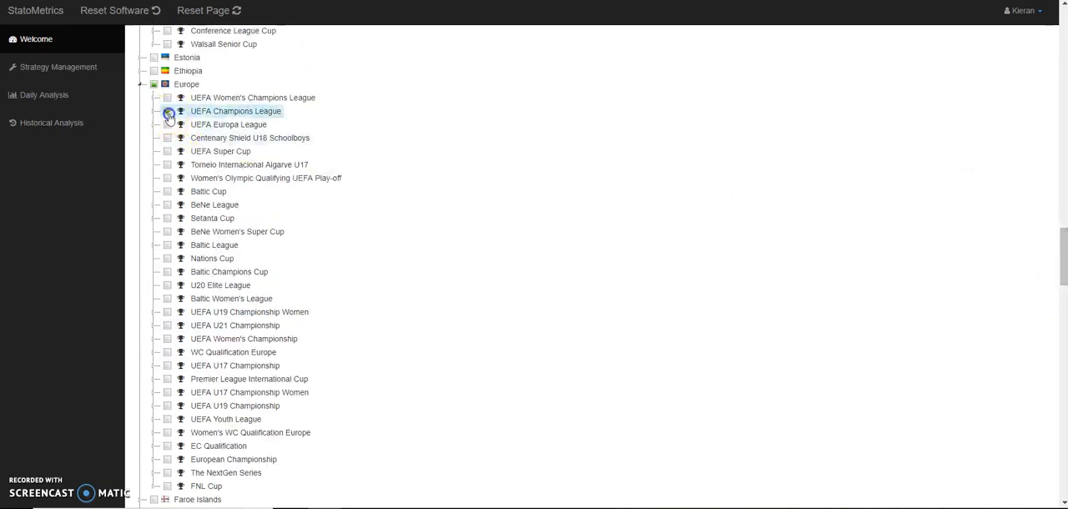
- Replace the Stage 3 selections with the competitions copied from Stage 1 and check them under England
left_click_drag(1063, 242, 1059, 17)
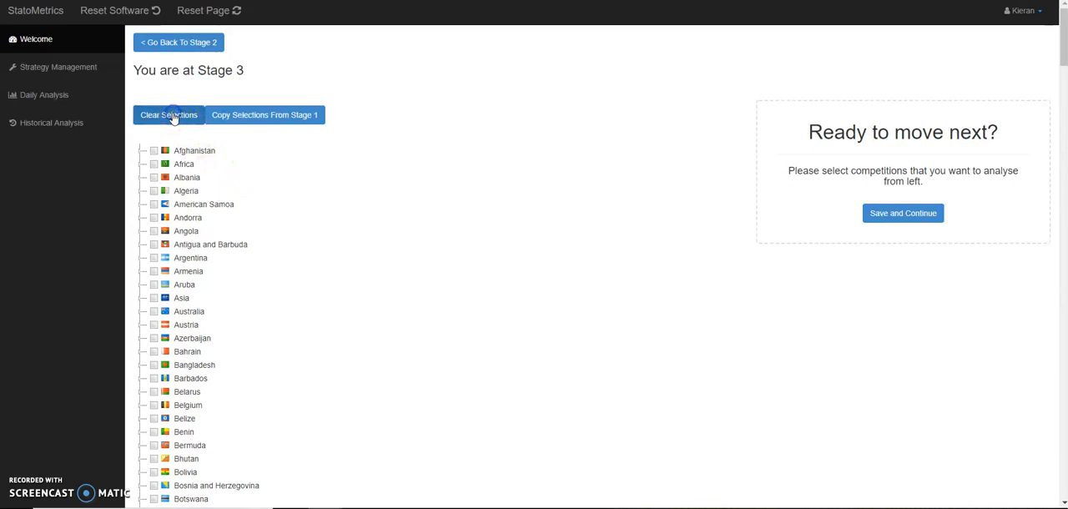
left_click(254, 121)
left_click_drag(1063, 40, 1065, 134)
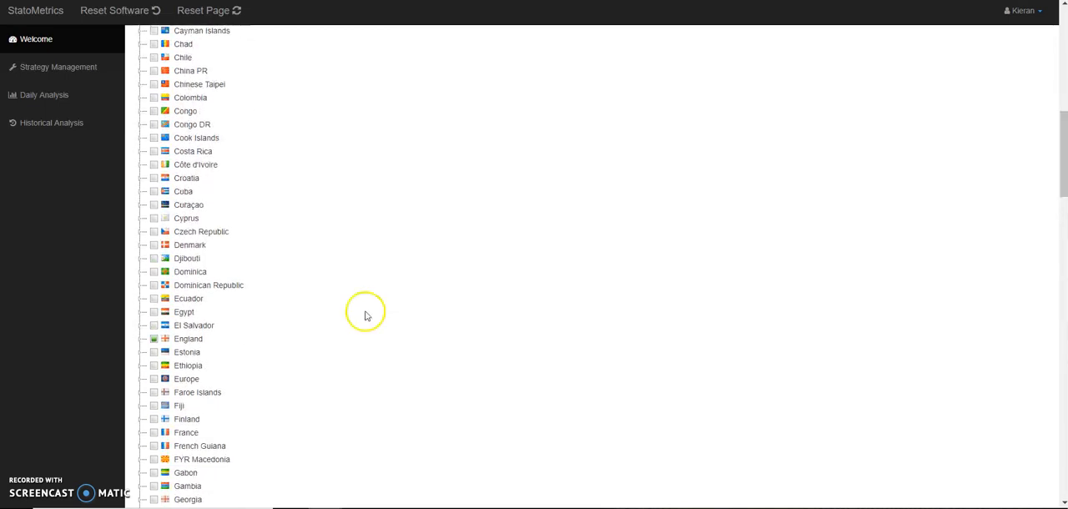
left_click(142, 340)
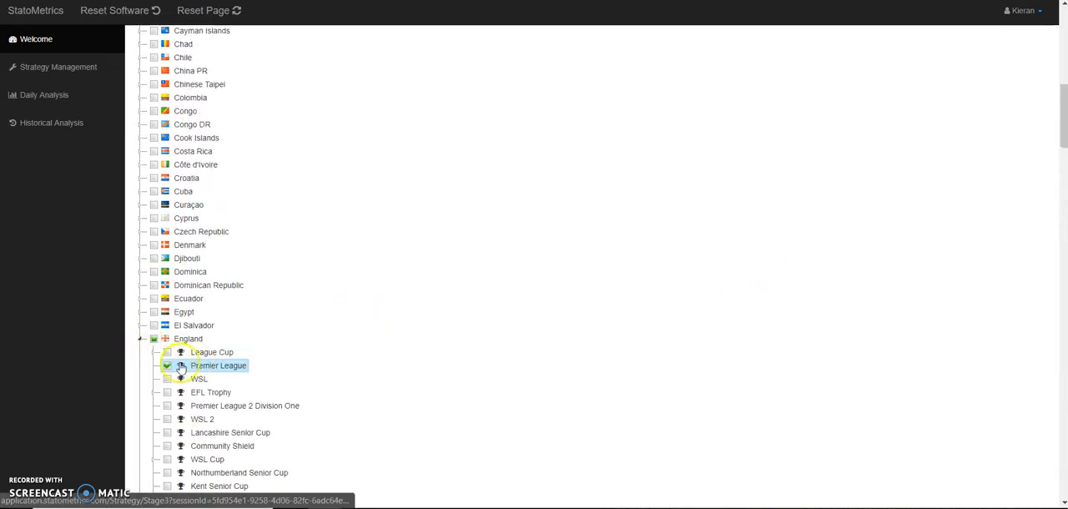
left_click_drag(1064, 95, 1064, 178)
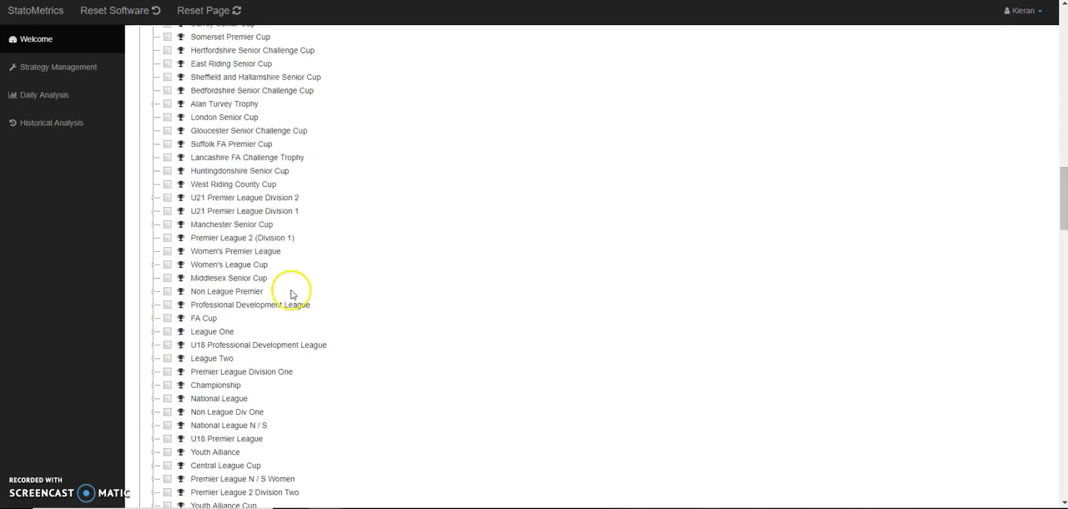
- Save the Stage 3 competitions and set the Stage 4 analysis strategy to By Number Of Games with 13 games
left_click_drag(1064, 203, 1063, 37)
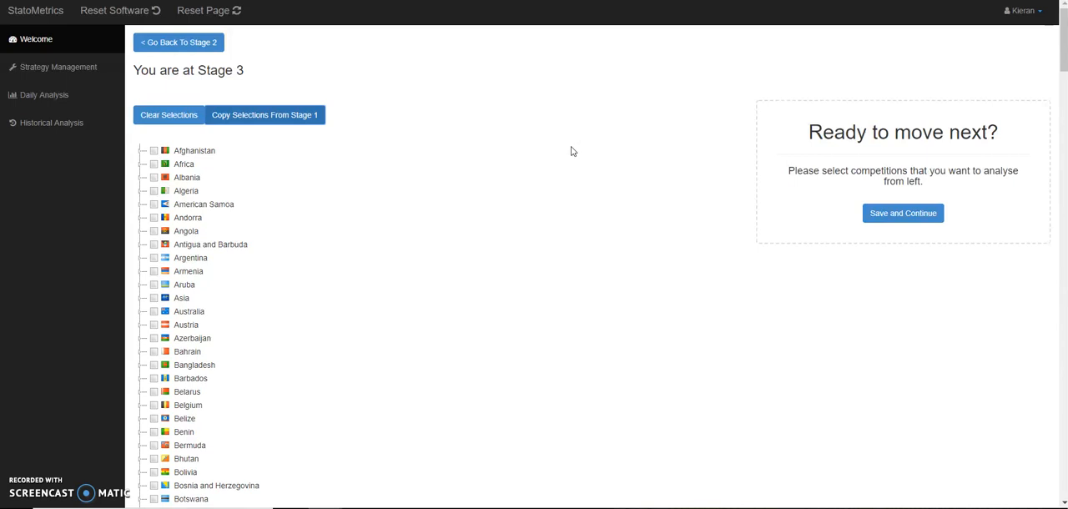
left_click(927, 215)
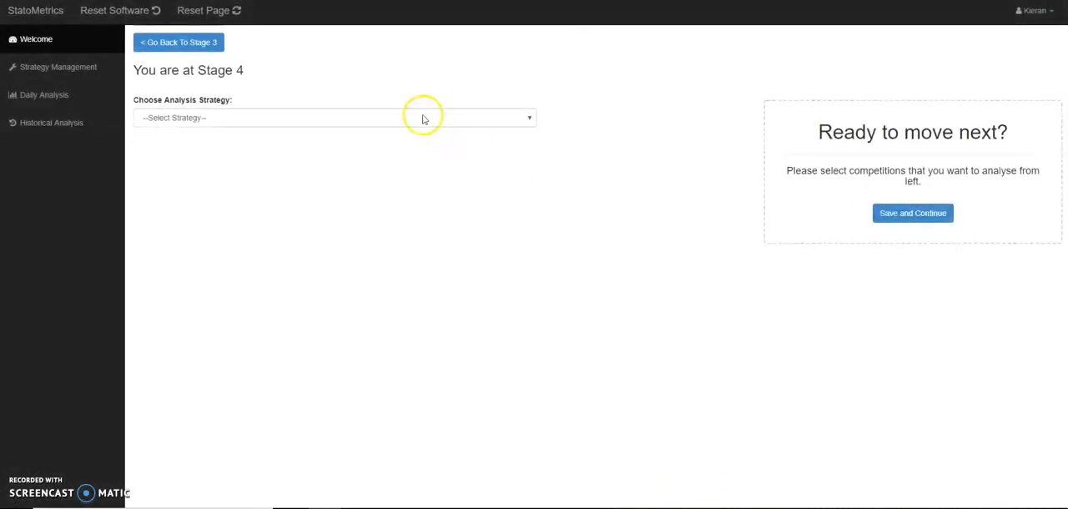
left_click(342, 121)
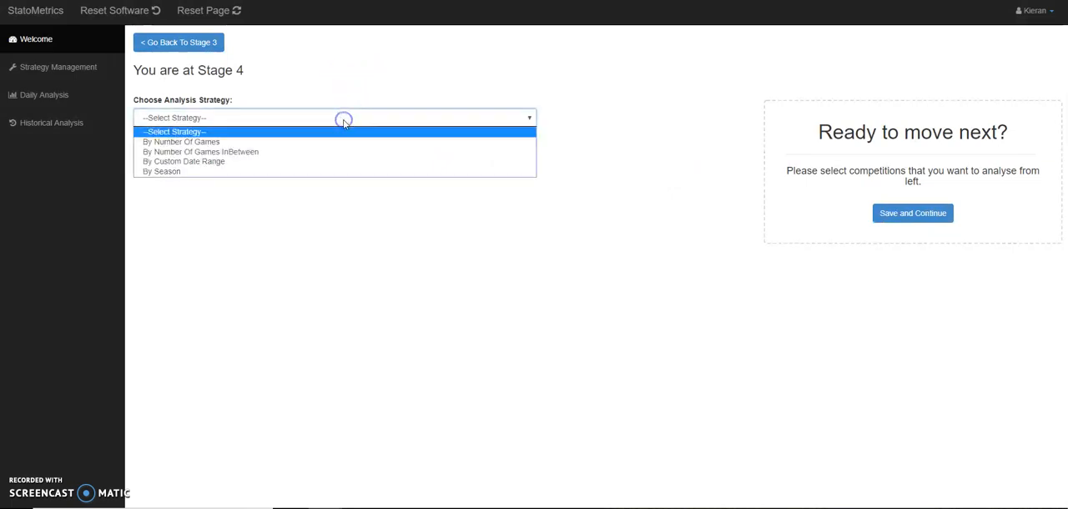
left_click(290, 145)
left_click(249, 162)
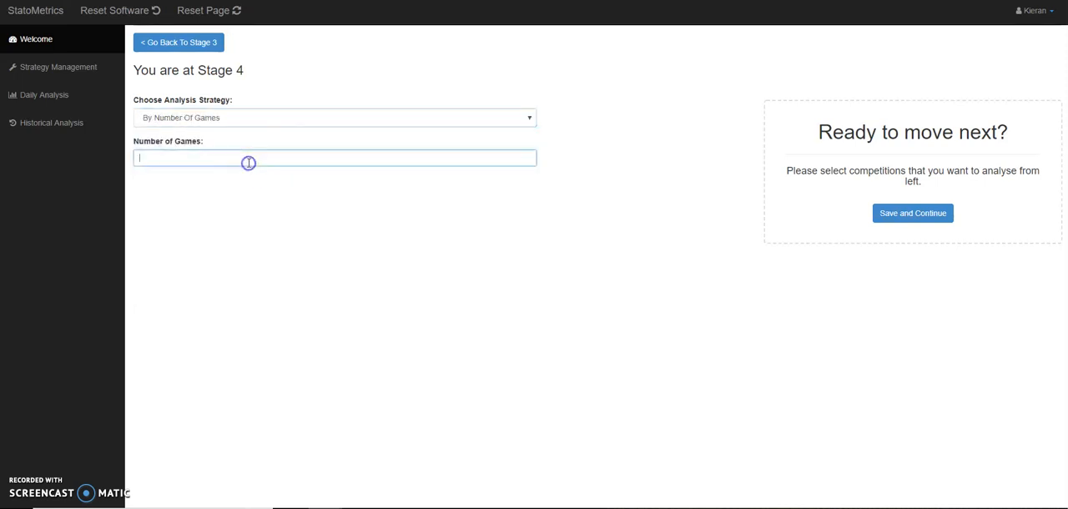
type("13")
left_click(246, 174)
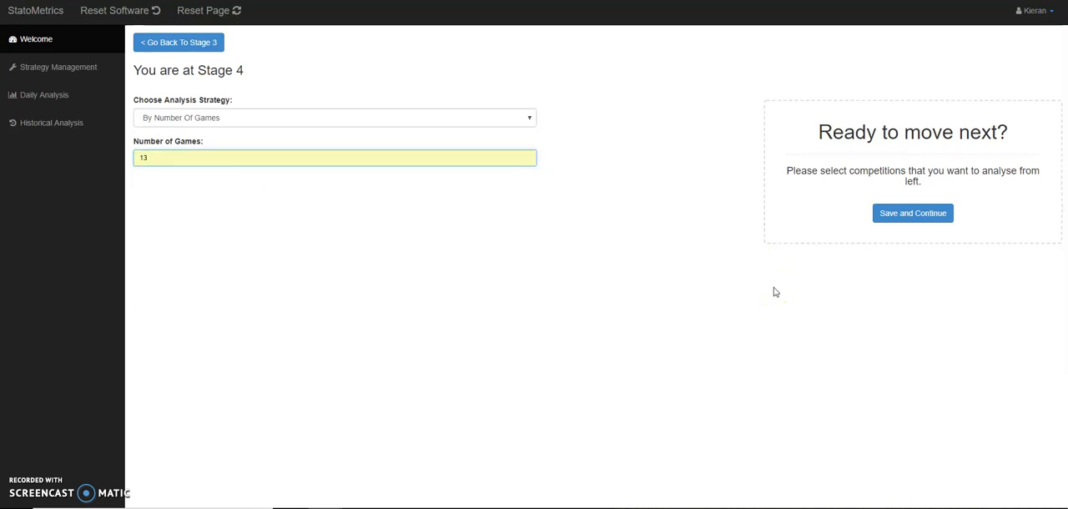
- Switch the analysis strategy to By Number Of Games InBetween, with a start of 10 games and an end of 20
left_click(383, 118)
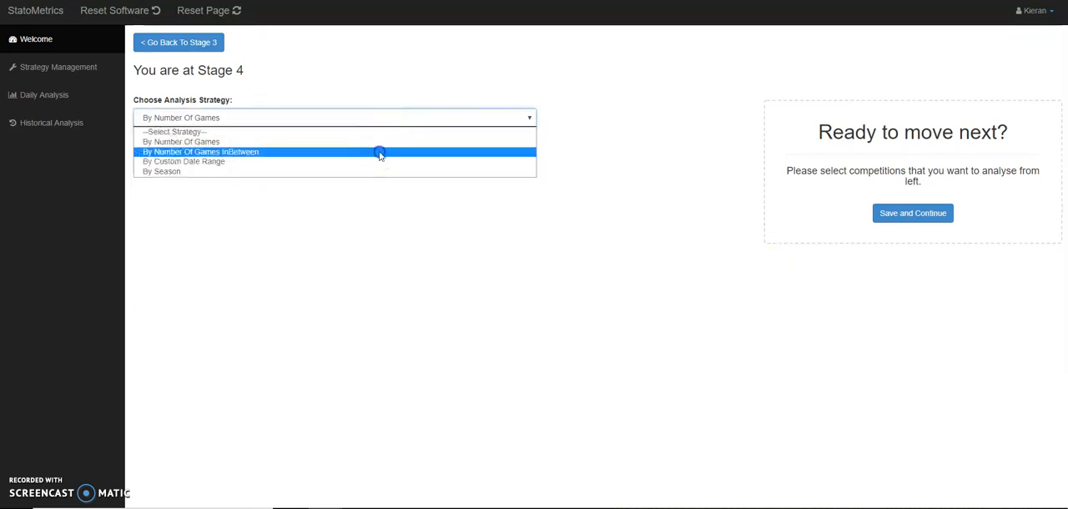
left_click(380, 152)
left_click(319, 155)
type("10")
left_click(312, 173)
left_click(312, 187)
type("20")
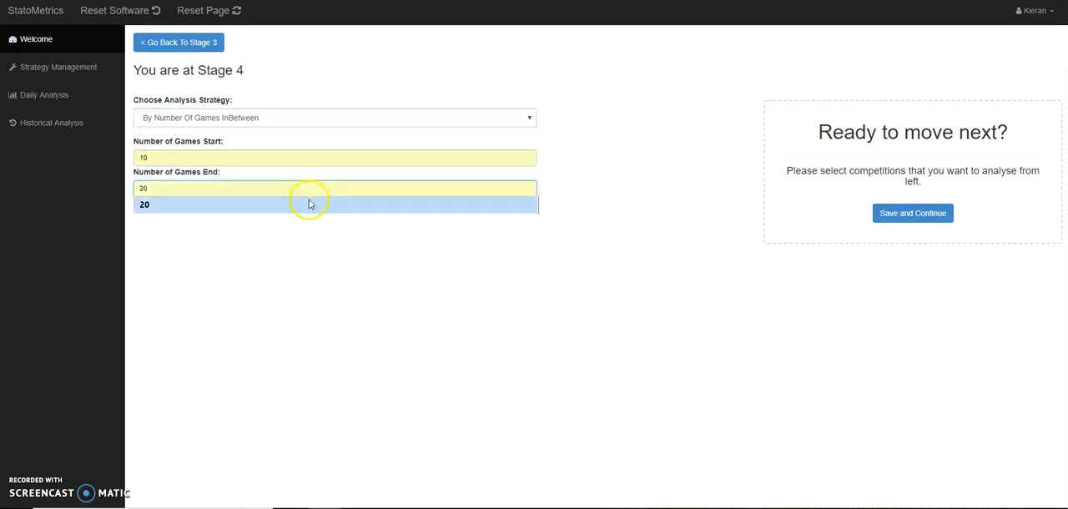
left_click(309, 205)
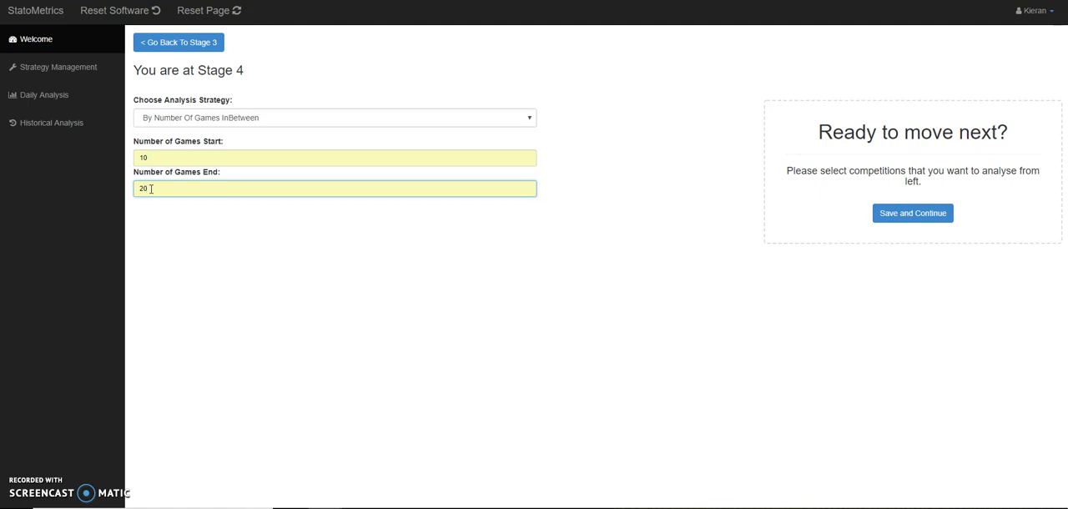
- Switch the analysis strategy to By Custom Date Range and open the calendar for the From date
left_click(291, 118)
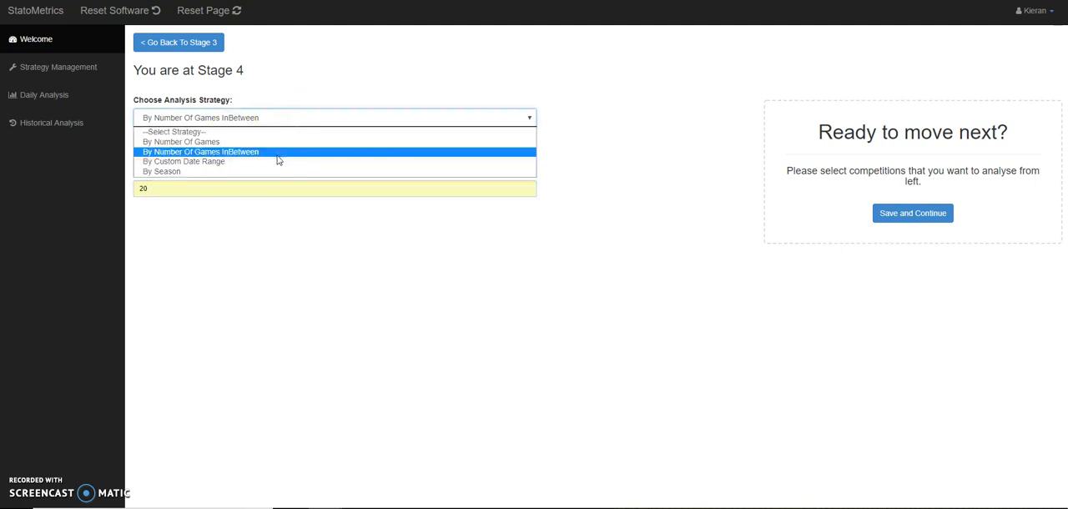
left_click(276, 160)
left_click(275, 157)
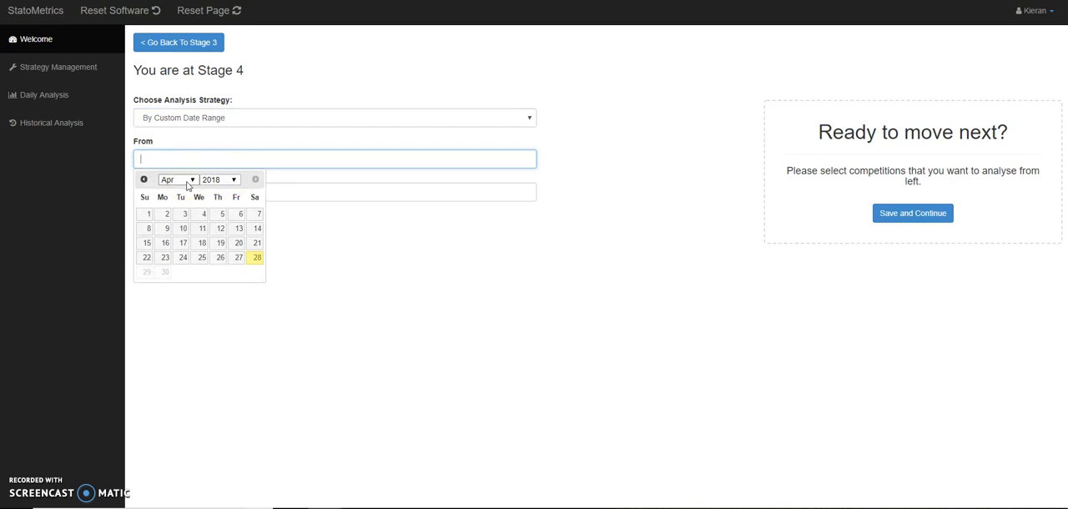
- Switch the analysis strategy to By Season and select the 2016/2017 Premier League season under England
left_click(274, 117)
left_click(256, 171)
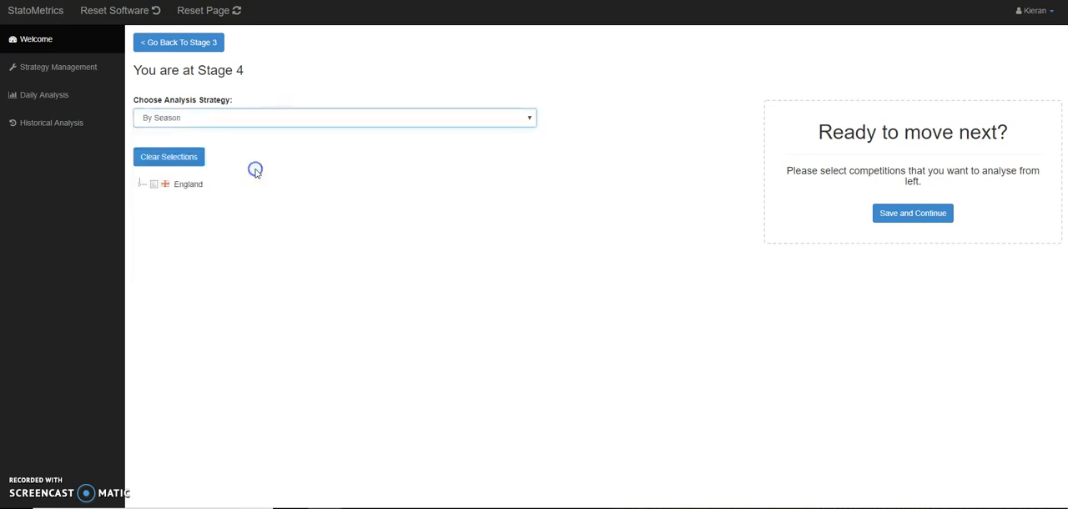
left_click(140, 184)
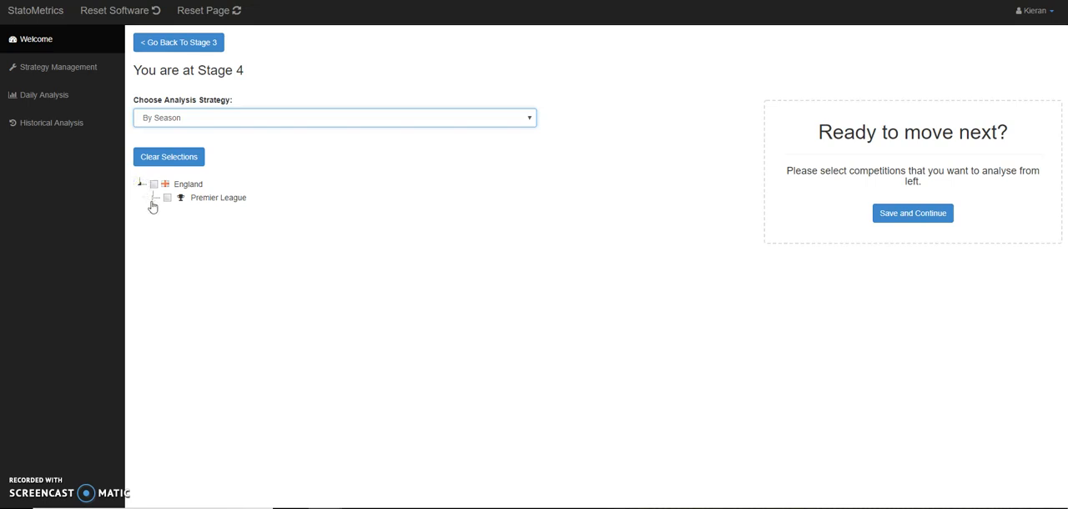
left_click(153, 198)
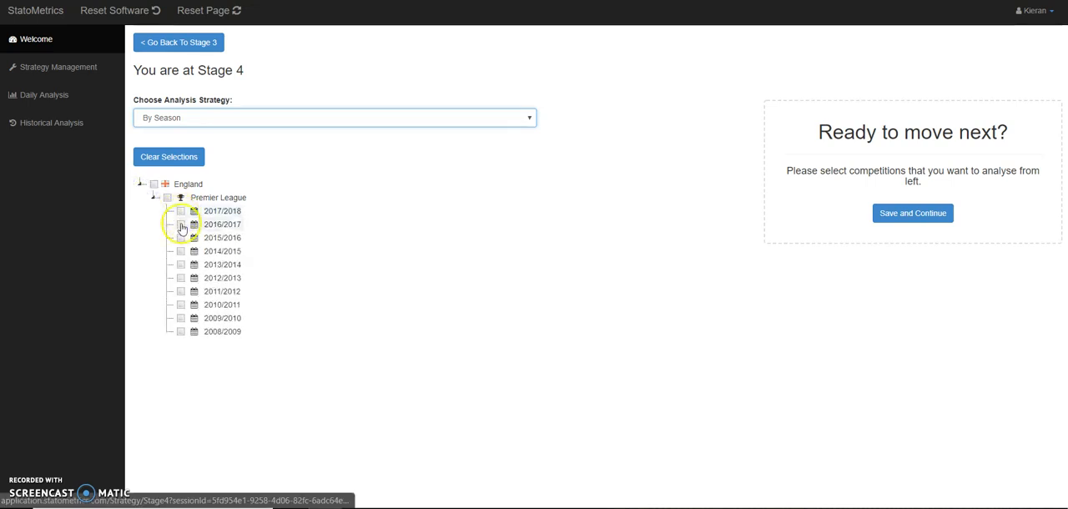
left_click(180, 225)
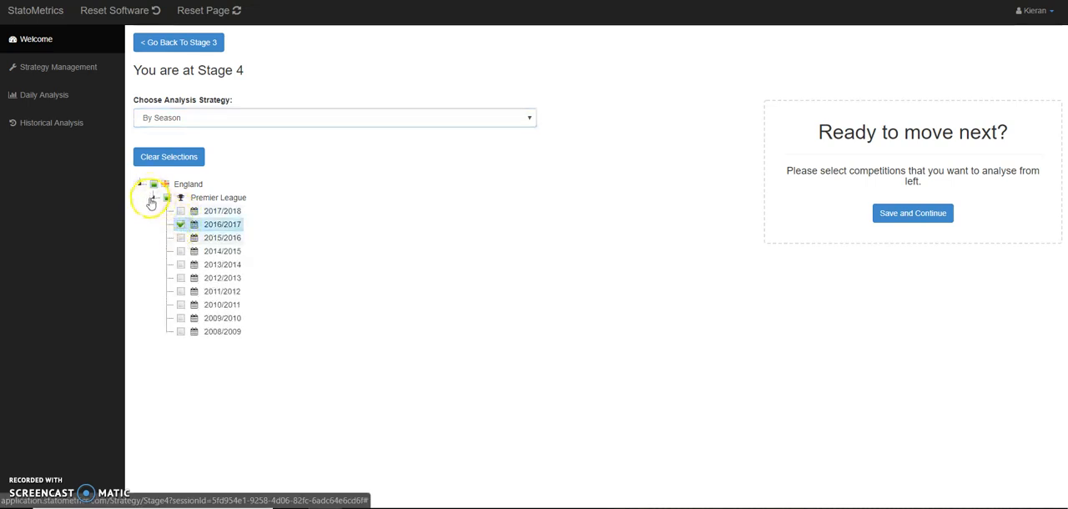
left_click(154, 197)
left_click(140, 184)
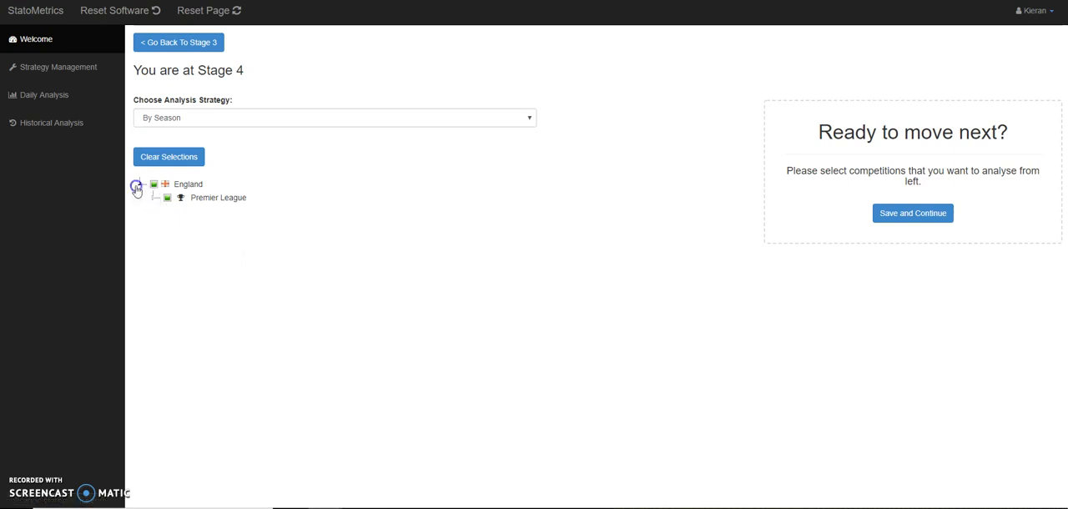
- Set the analysis strategy back to By Number Of Games, then save and continue to Stage 5
left_click(219, 117)
left_click(214, 150)
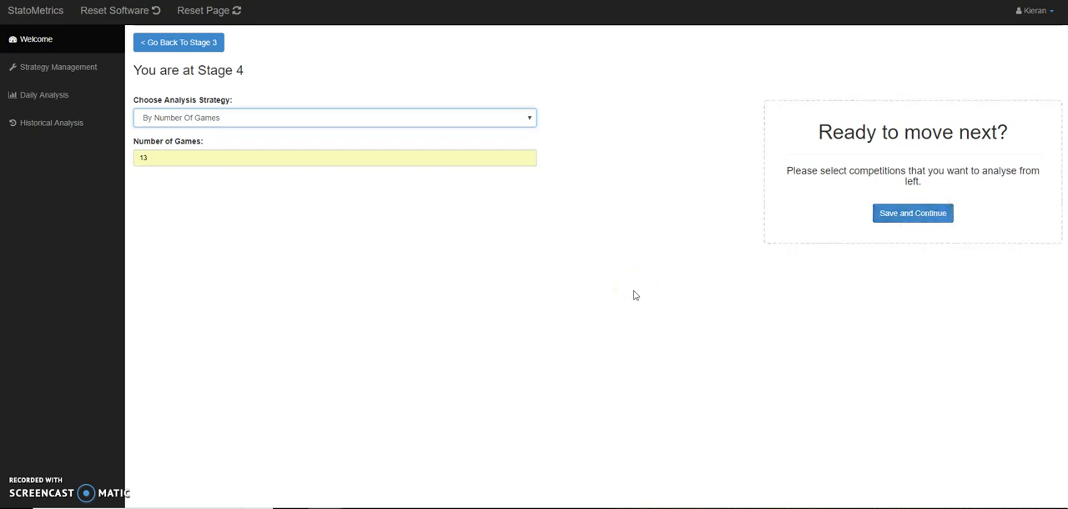
left_click(949, 213)
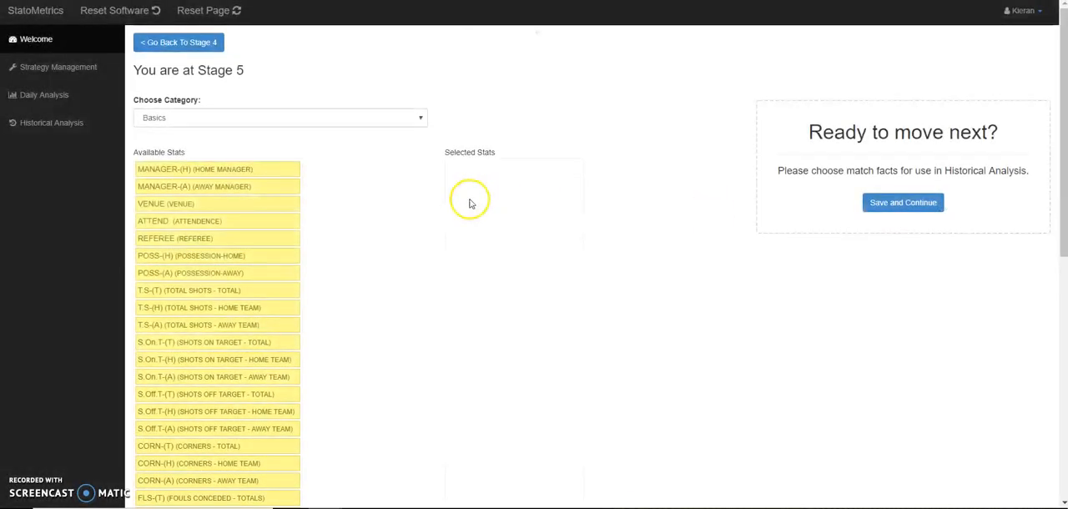
- Add ATTEND., FT and FULL TIME from the Basics category to the selected stats, then save and continue to Stage 6
left_click(347, 118)
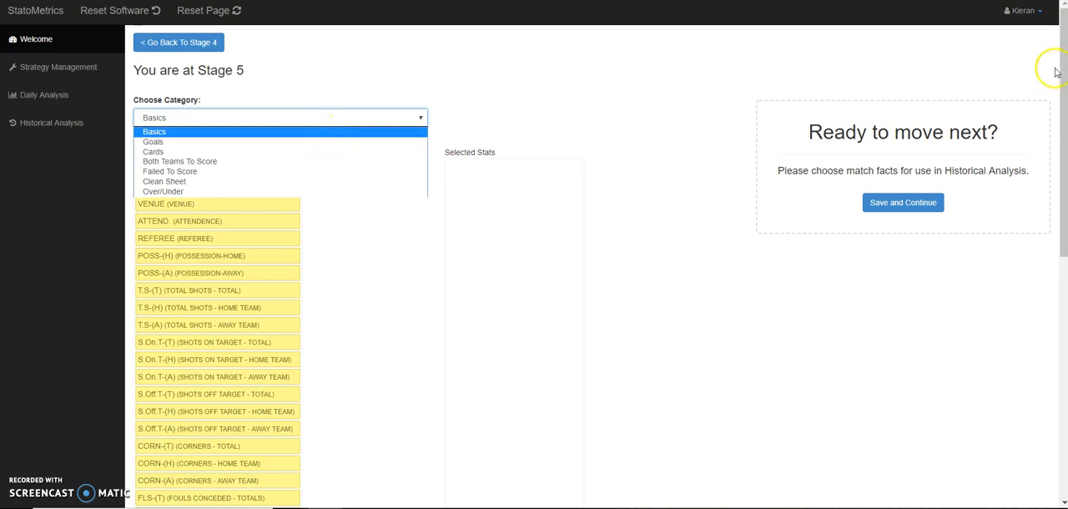
mouse_move(1063, 65)
left_mouse_down()
mouse_move(1064, 121)
mouse_move(1065, 50)
left_mouse_up()
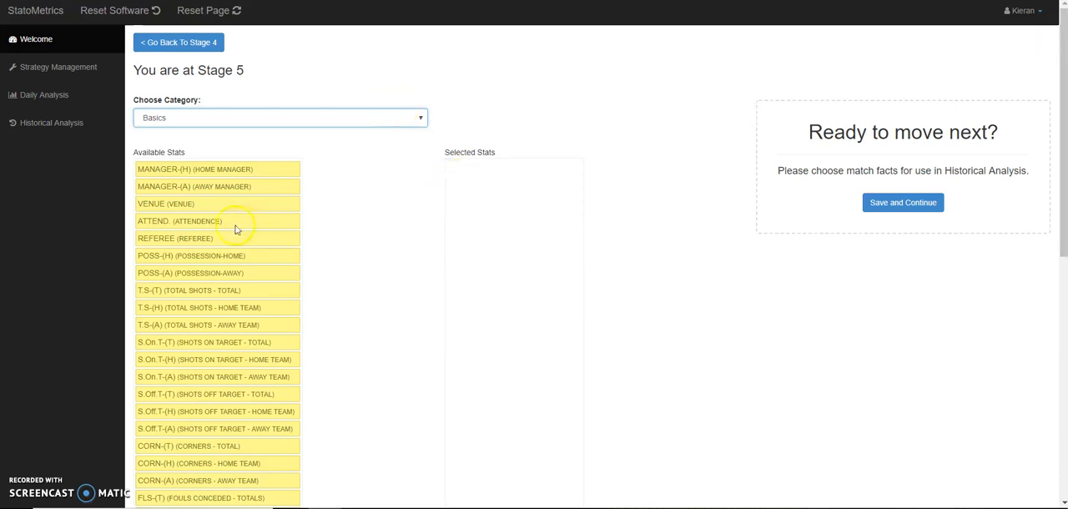
left_click_drag(369, 207, 519, 185)
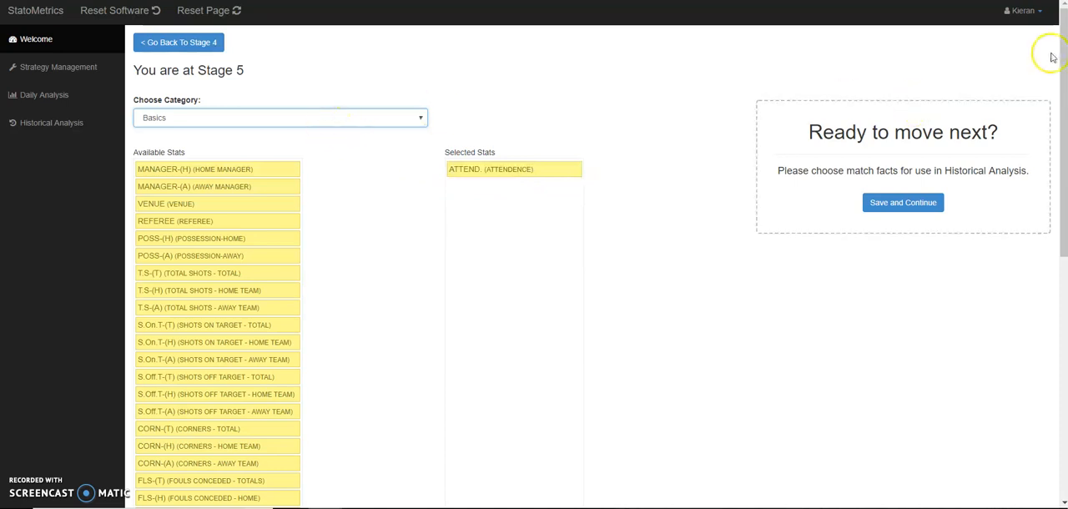
left_click_drag(1058, 47, 1063, 224)
left_click_drag(188, 439, 523, 269)
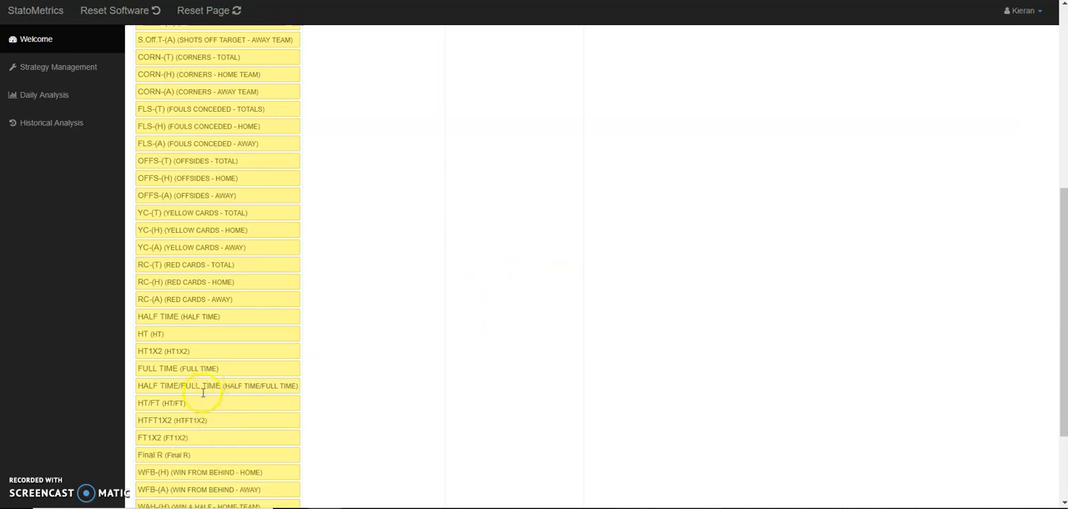
left_click_drag(204, 369, 534, 223)
left_click_drag(1062, 204, 1061, 4)
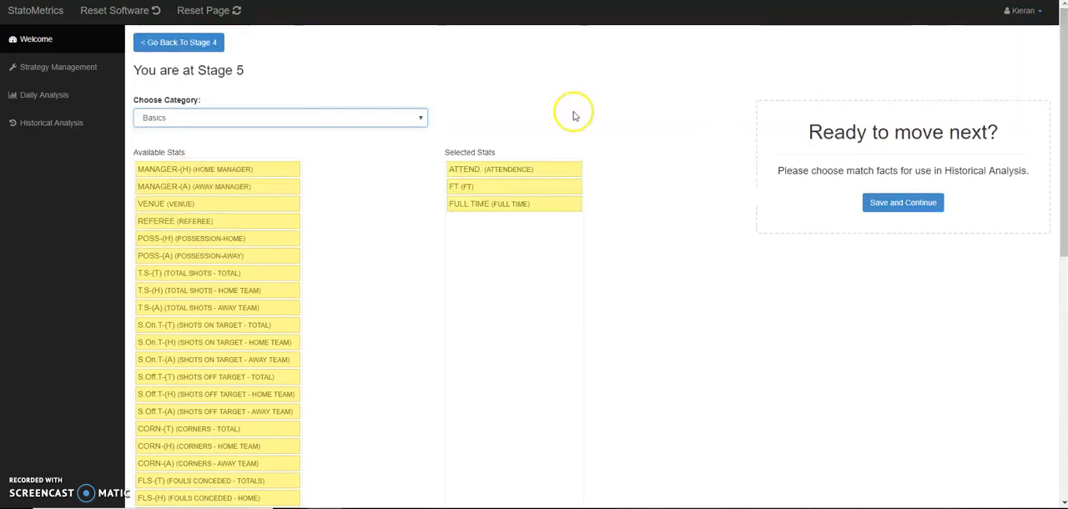
left_click(909, 206)
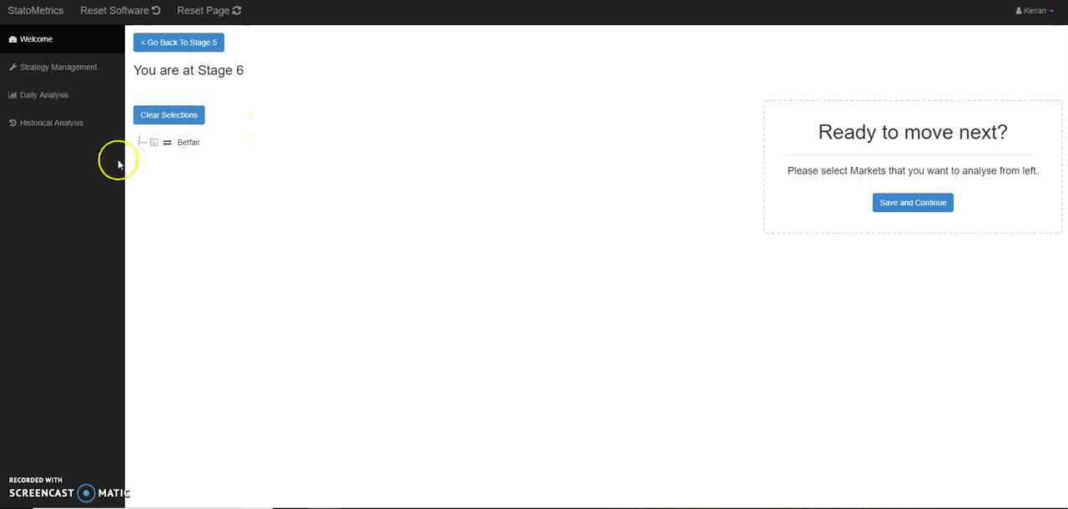
- Select the Betfair Match Odds market with its Home, Away and Draw outcomes, then save and continue to Stage 7
left_click(138, 143)
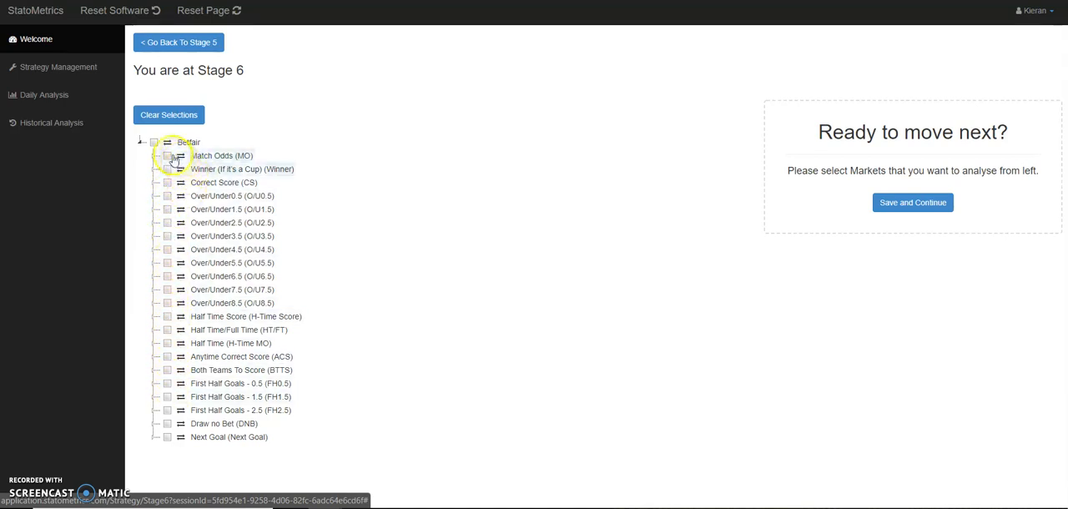
left_click(154, 156)
left_click(180, 171)
left_click(180, 171)
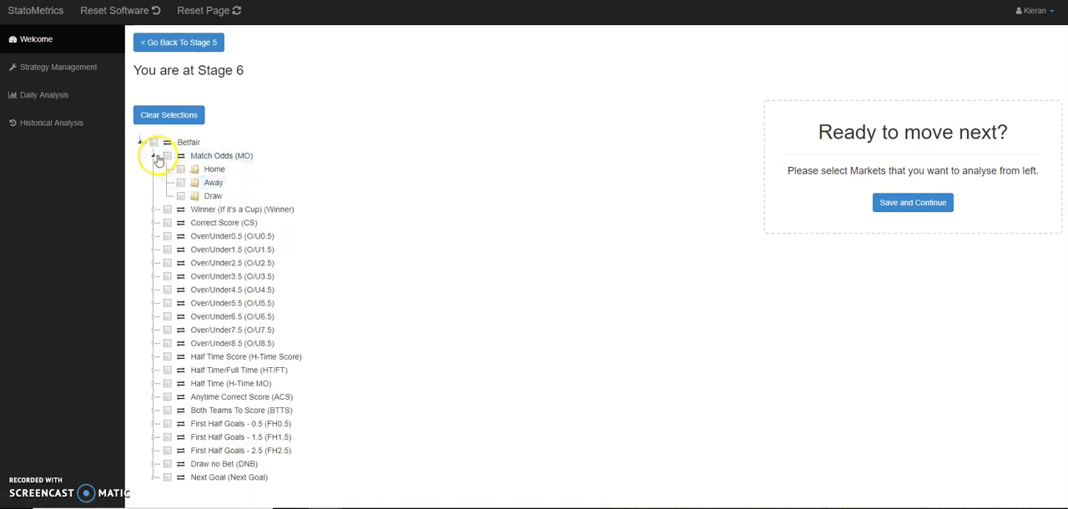
left_click(167, 156)
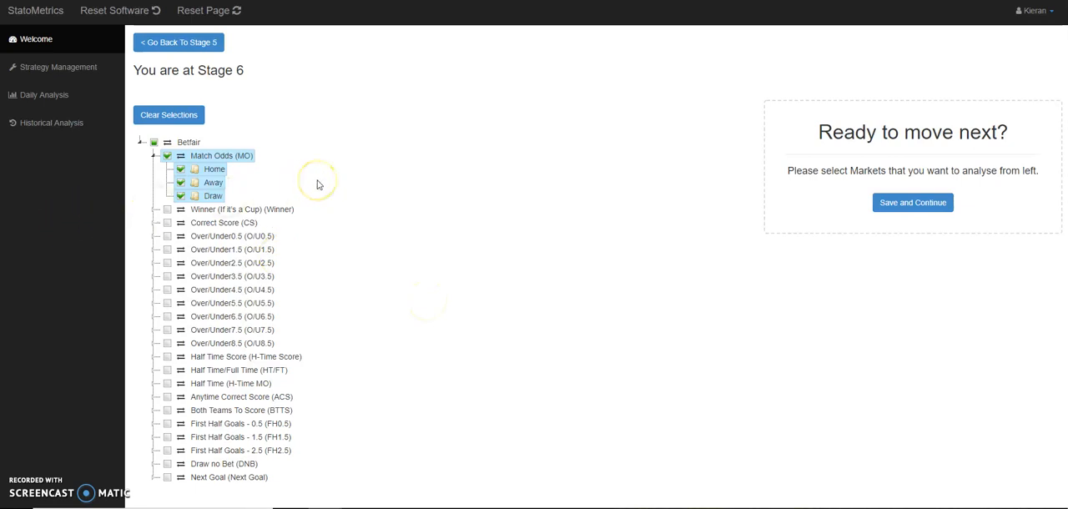
left_click(914, 205)
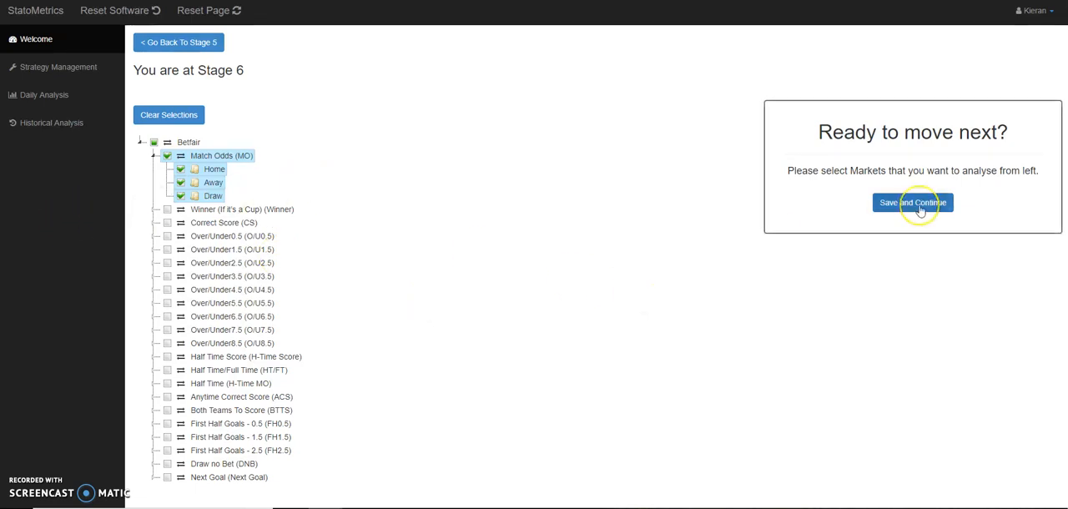
left_click(687, 173)
left_click(936, 205)
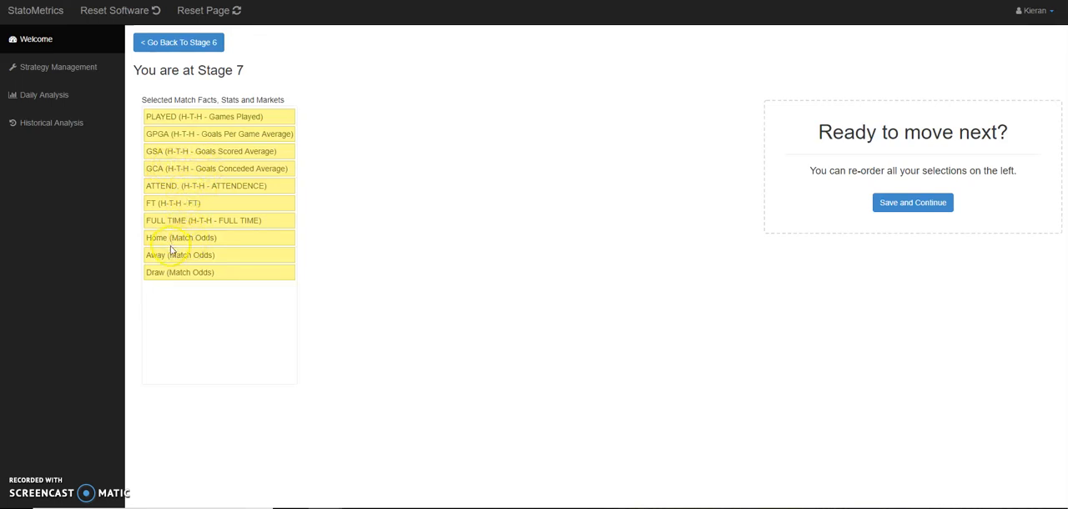
- Accept the Stage 7 selection order, name the strategy "English Premier League Example 1" and save it
left_click(903, 207)
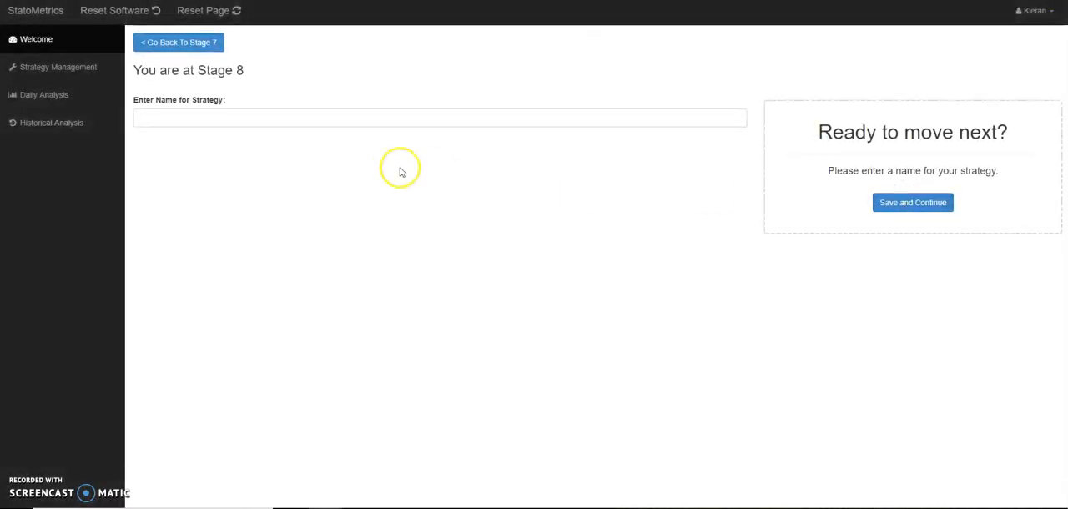
left_click(361, 119)
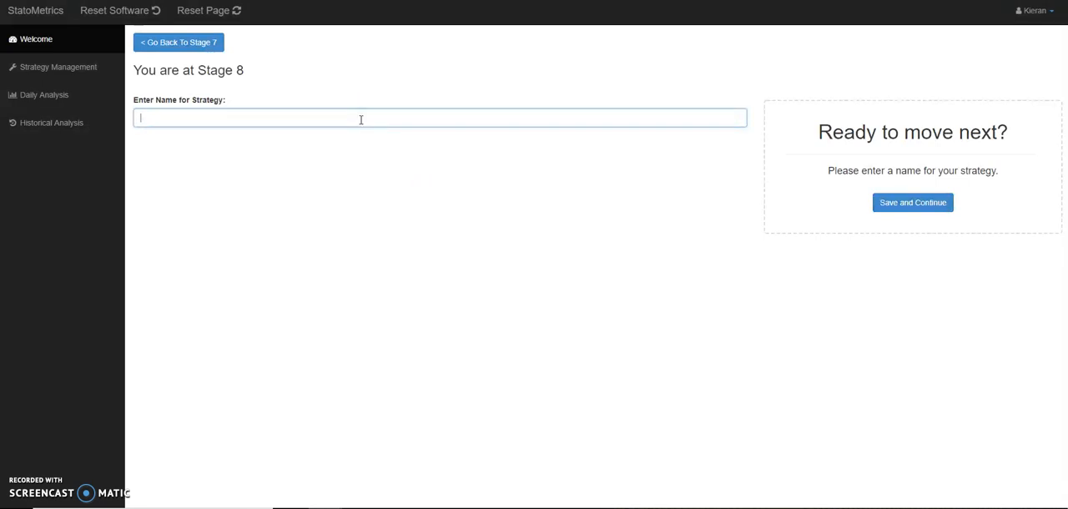
type("en")
key("BackSpace")
type("N")
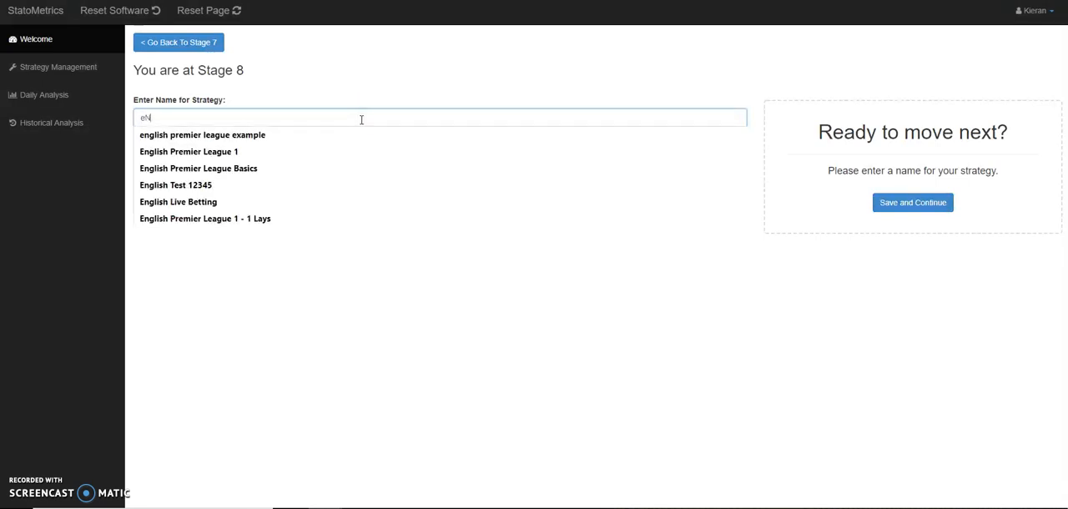
key("BackSpace")
key("BackSpace")
key("Caps_Lock")
type("English Premier League Example")
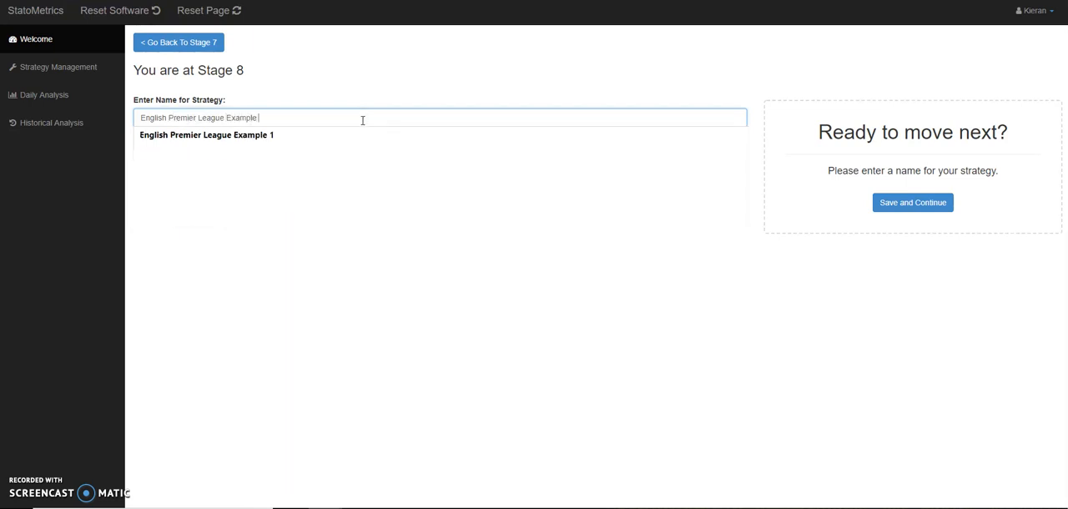
type(" 1")
left_click(343, 136)
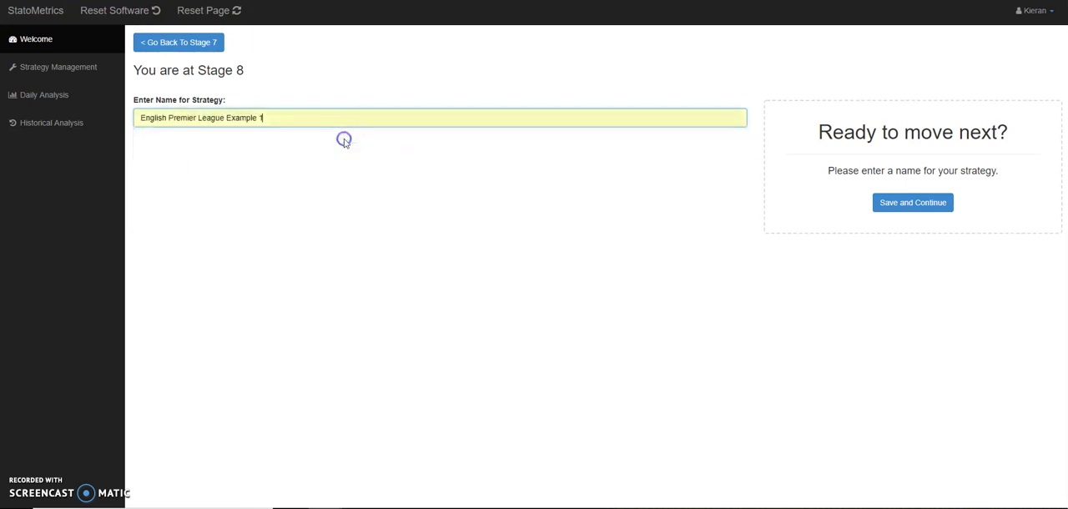
left_click(916, 203)
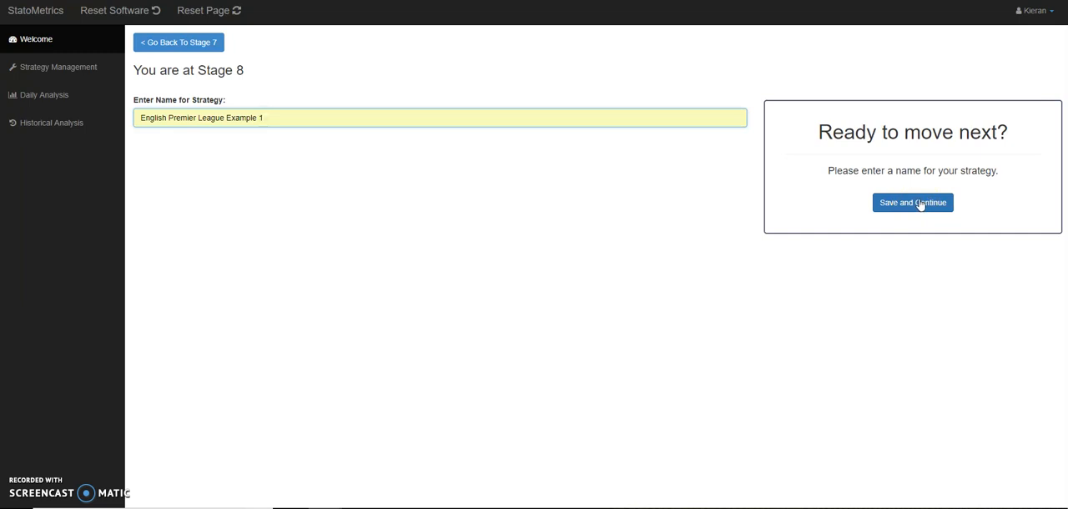
left_click(921, 206)
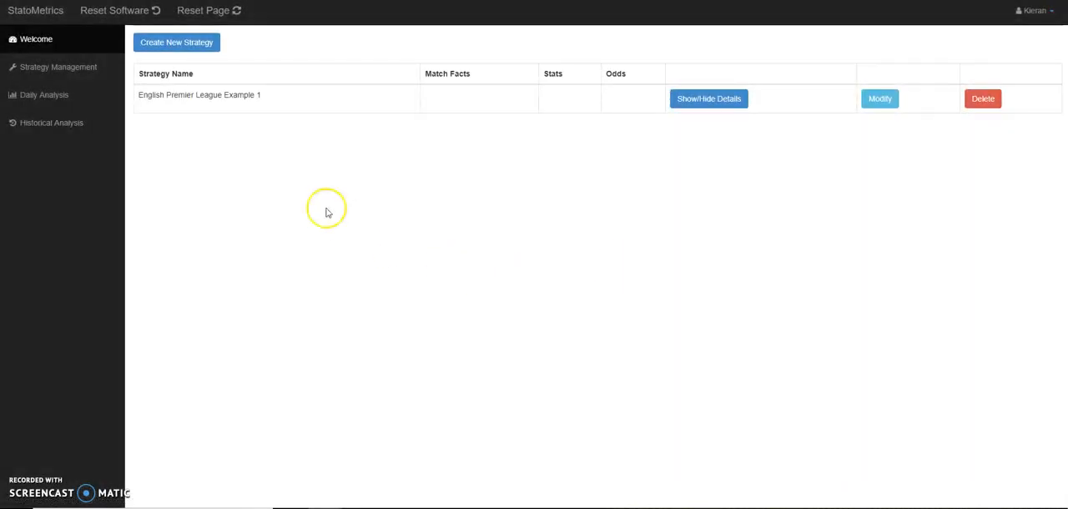